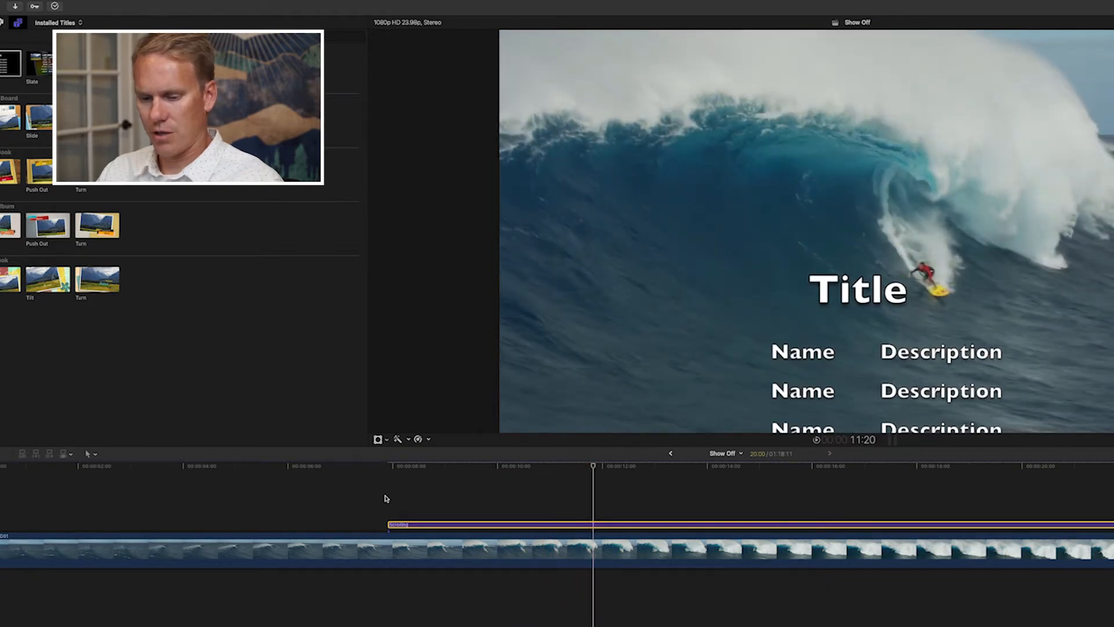
- Undo the Scrolling title's lengthening, play the title at its shorter duration, and redo the lengthening
key("super+z")
key("space")
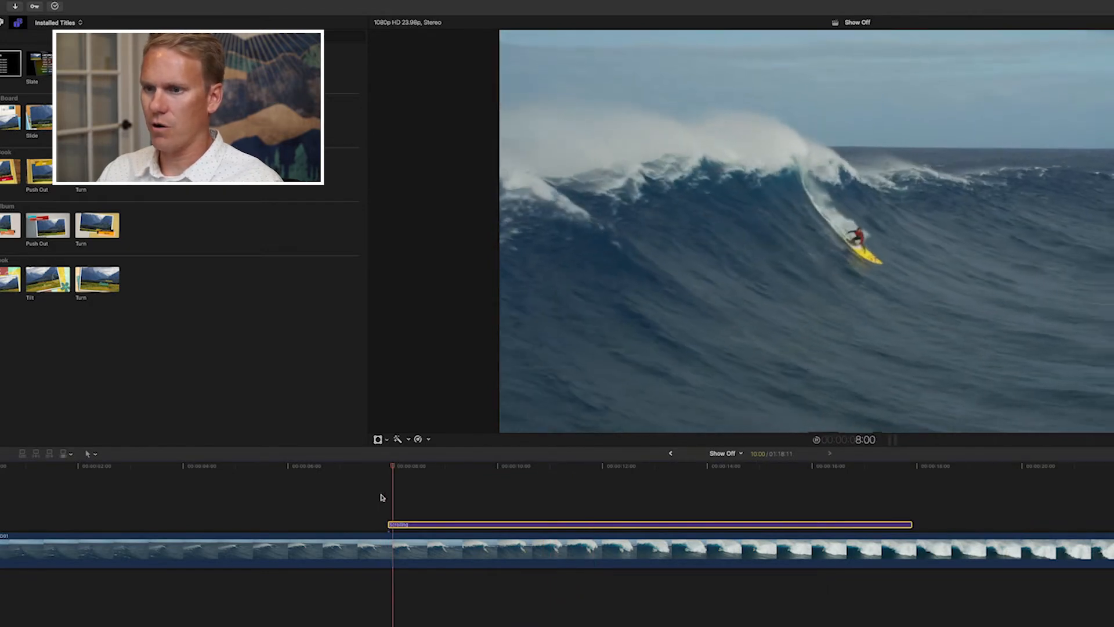
key("super+shift+z")
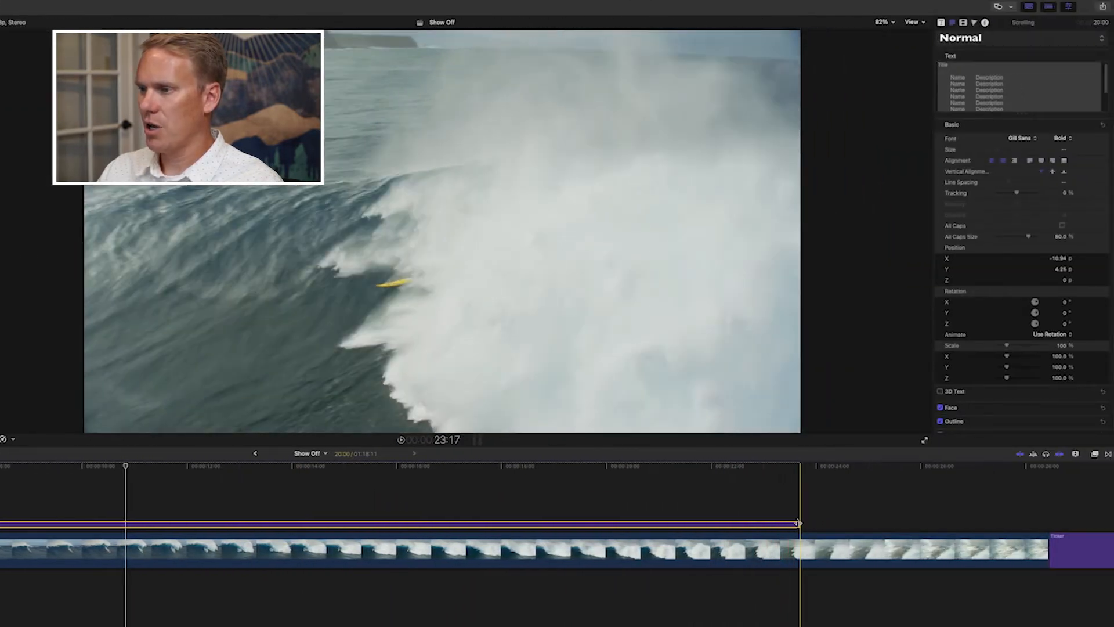
- Extend the Scrolling title at both ends, and trim its start to 4:14 and its end to 23:09
left_click_drag(798, 523, 865, 524)
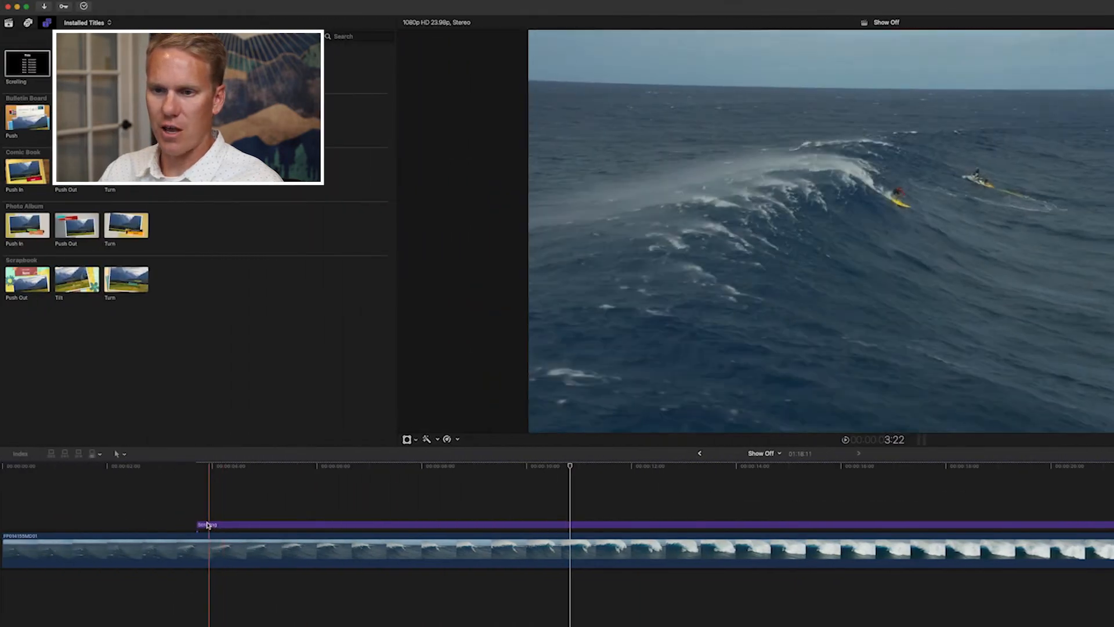
left_click(198, 524)
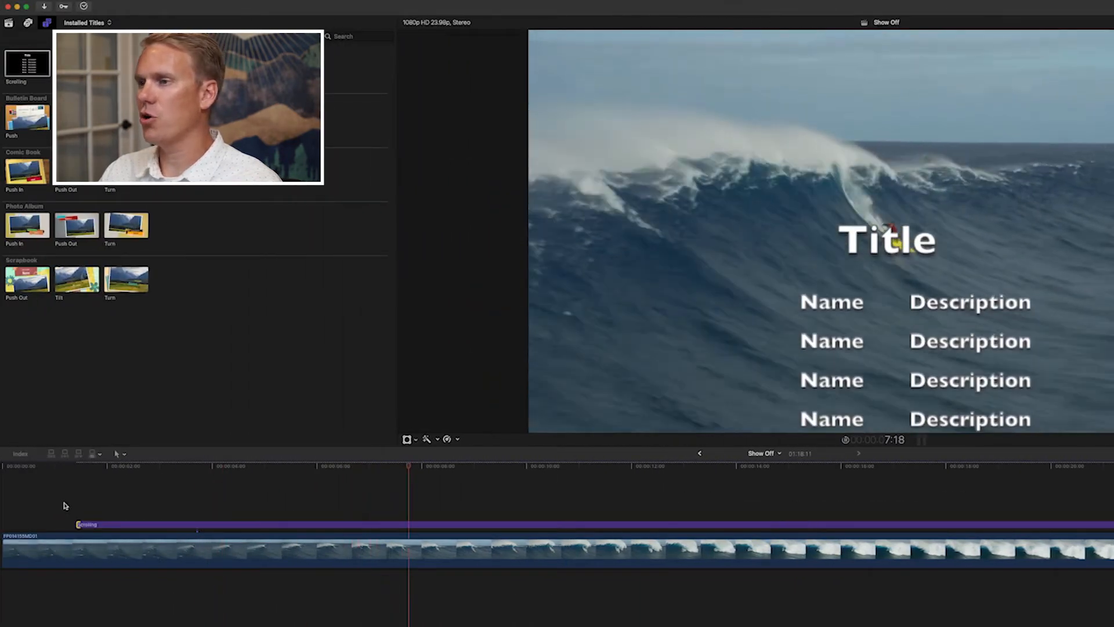
left_click(698, 493)
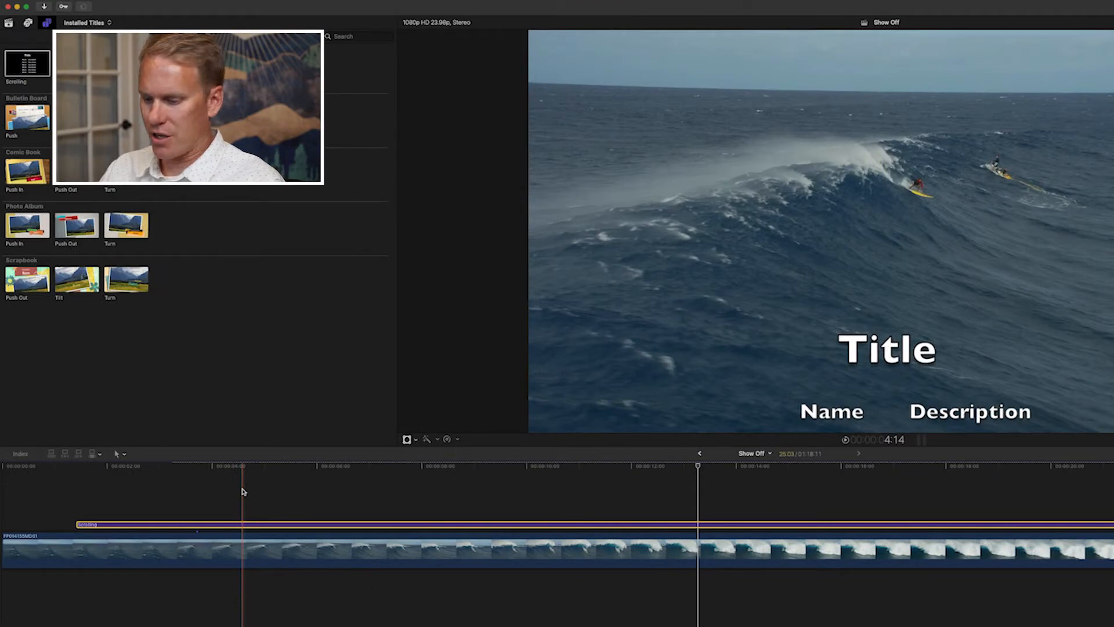
key("alt+bracketleft")
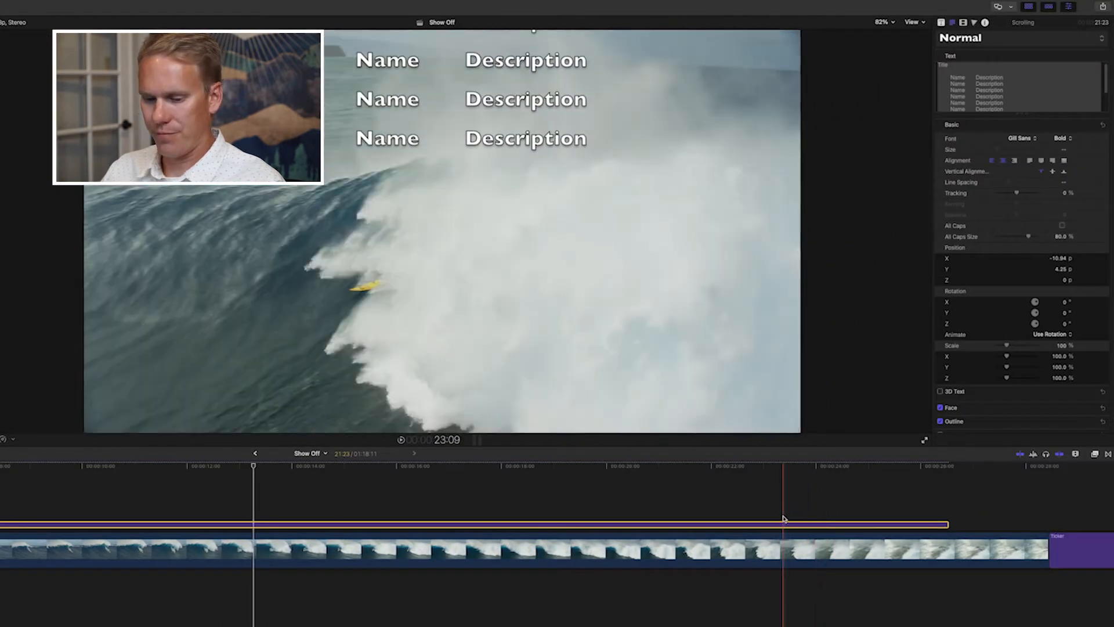
key("alt+bracketright")
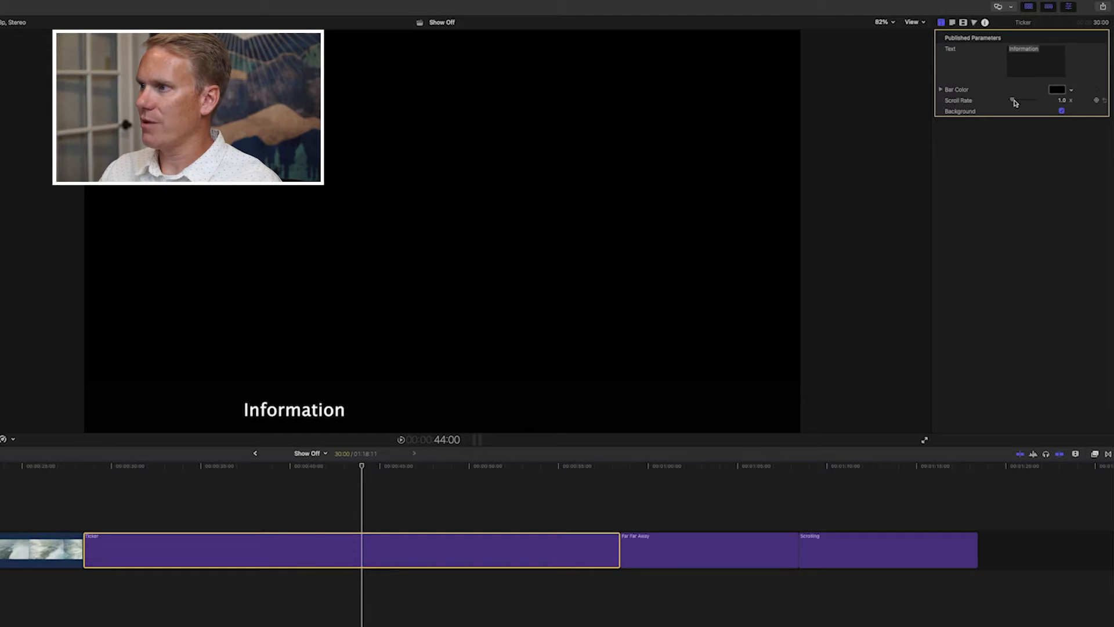
- Preview the Ticker title from its start, trying Scroll Rate values of about 3.3, 1.0 and 5.24
left_click_drag(1014, 102, 1020, 103)
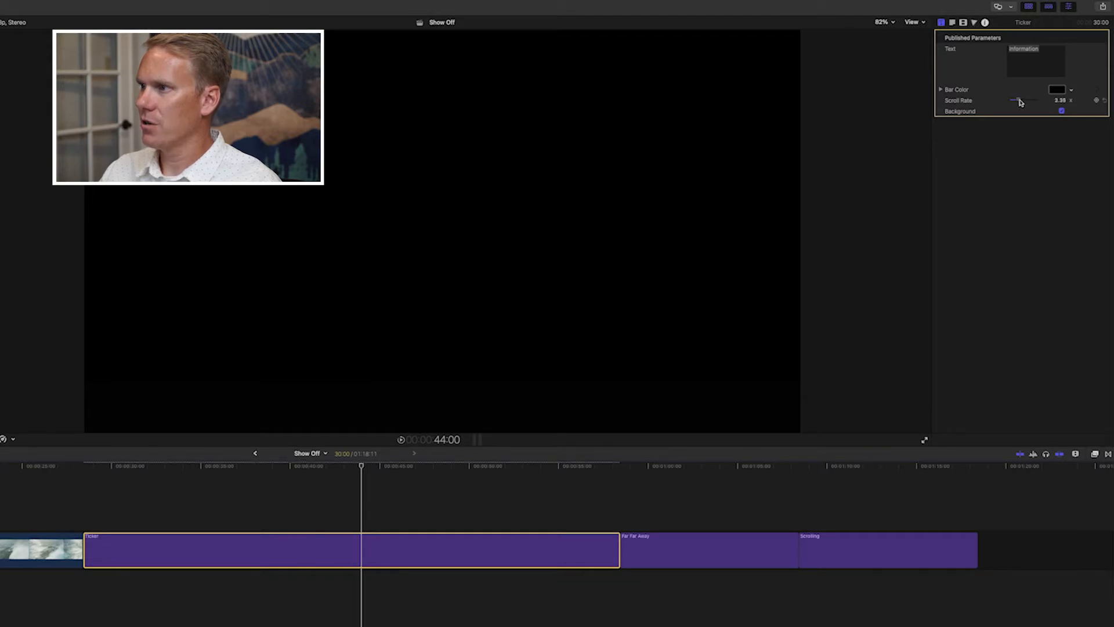
left_click(87, 504)
key("space")
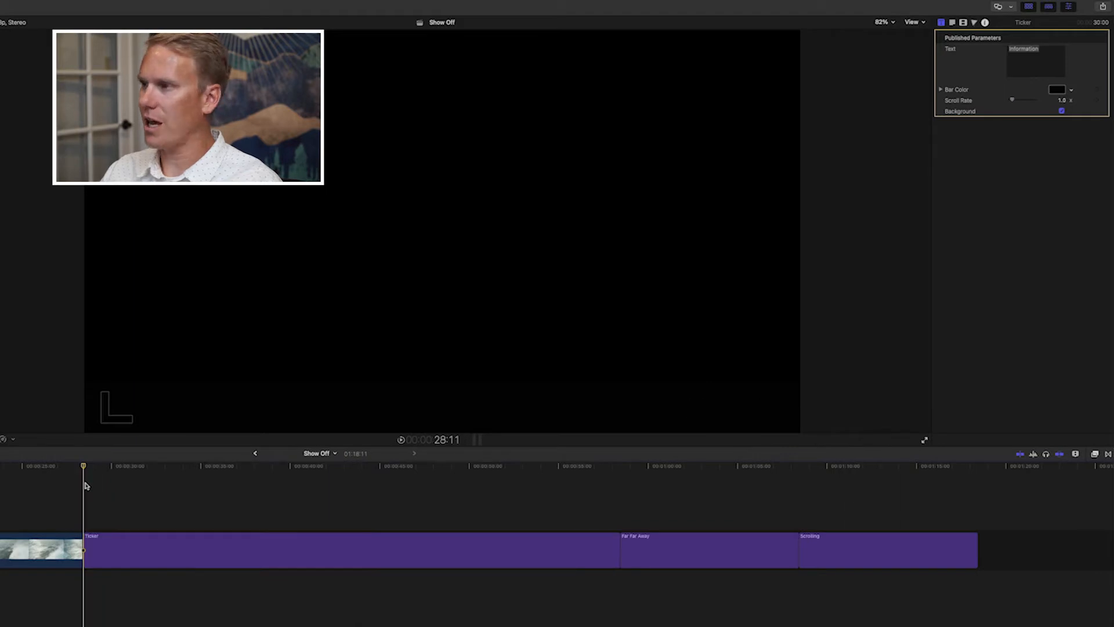
key("space")
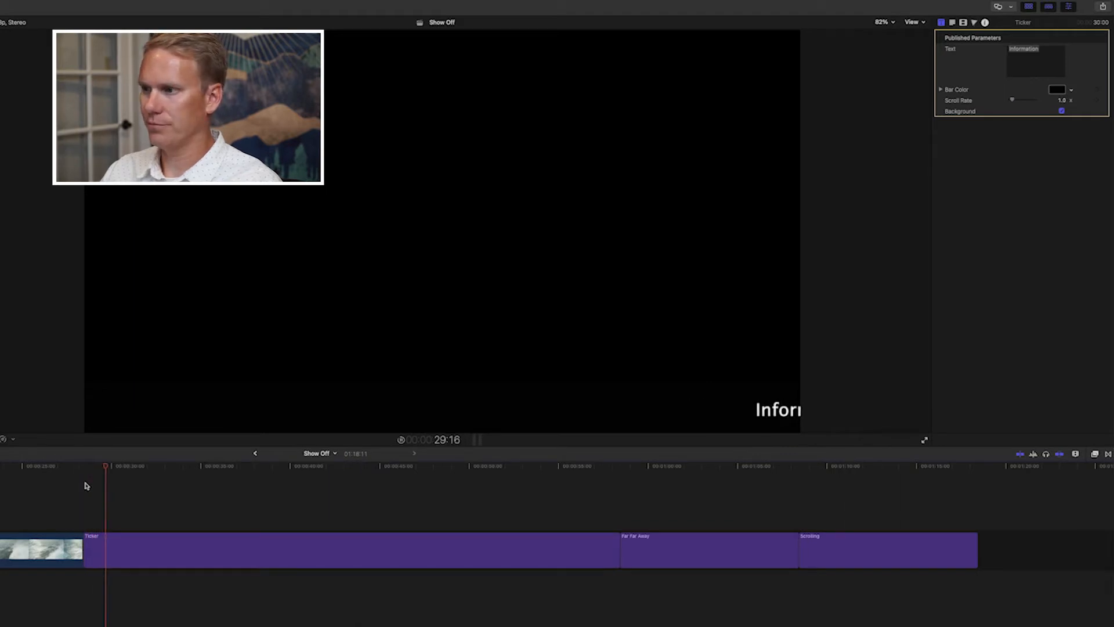
key("space")
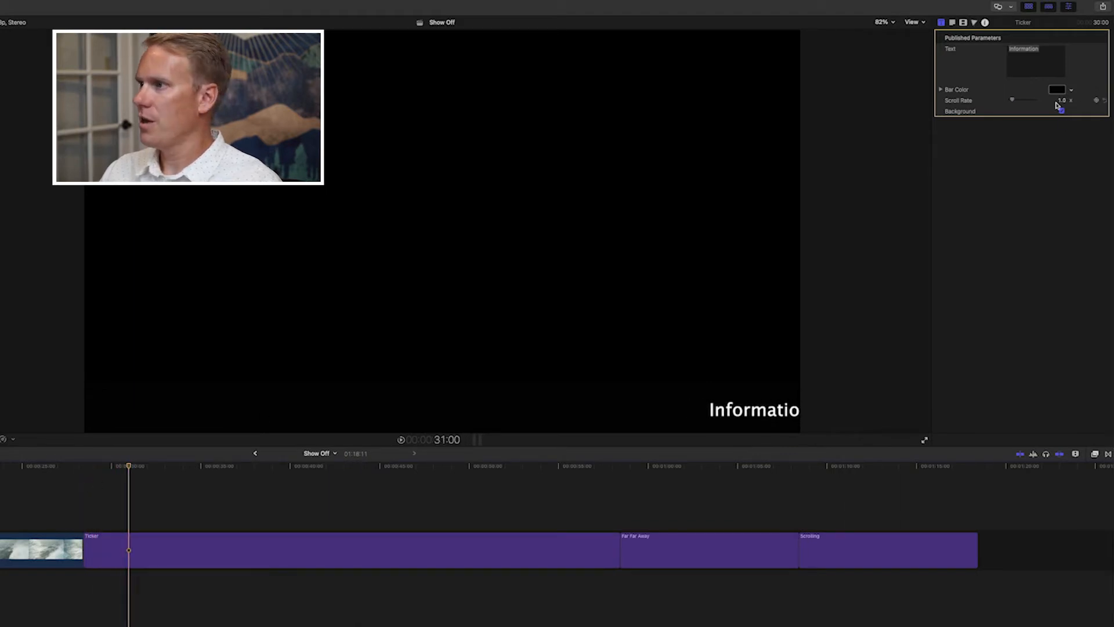
left_click_drag(1014, 100, 1025, 101)
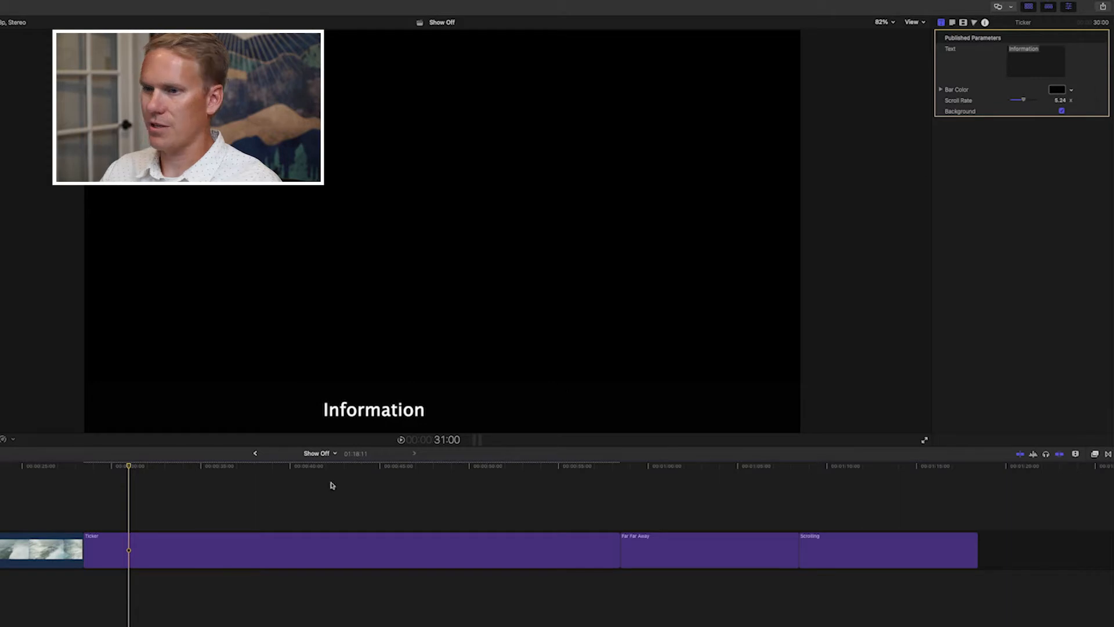
key("space")
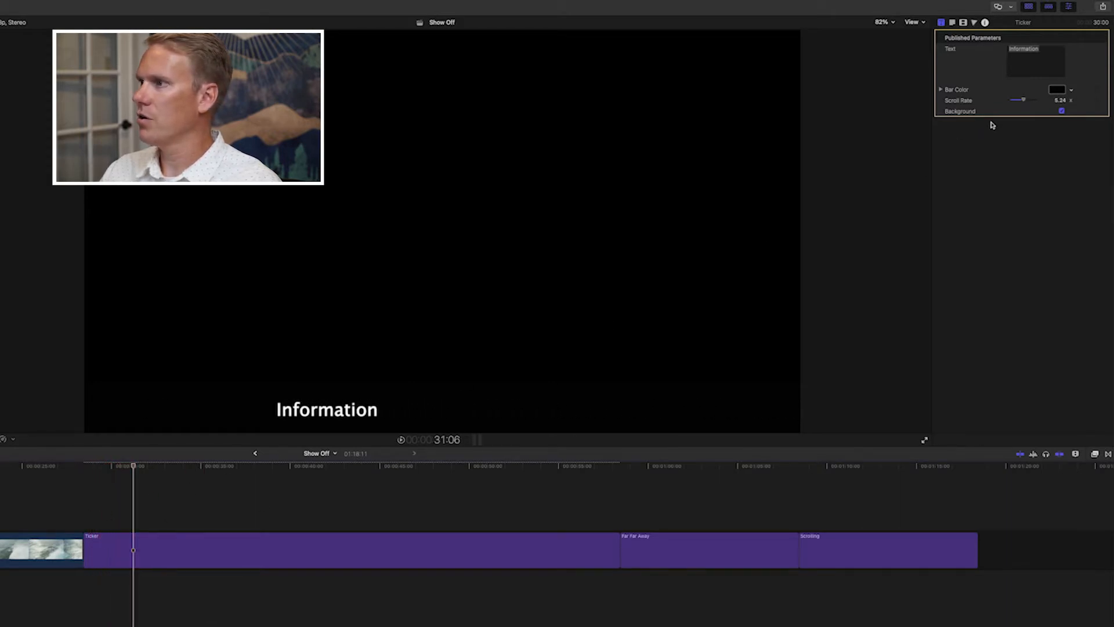
- Set the Ticker title's Scroll Rate to 0.25 and play it
left_click_drag(1026, 102, 1010, 102)
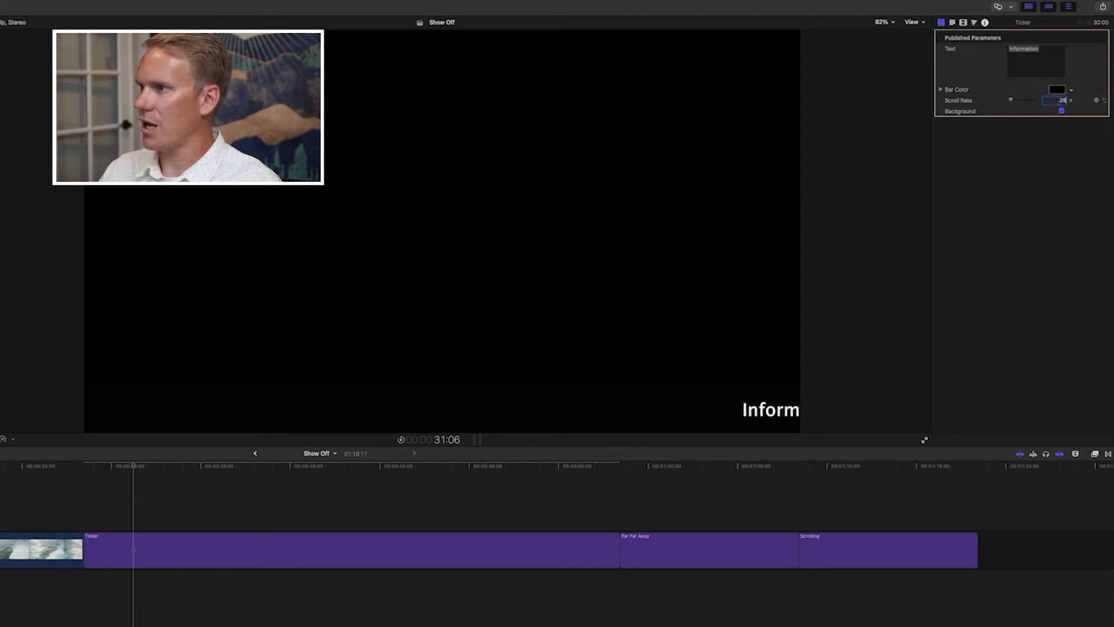
key("Return")
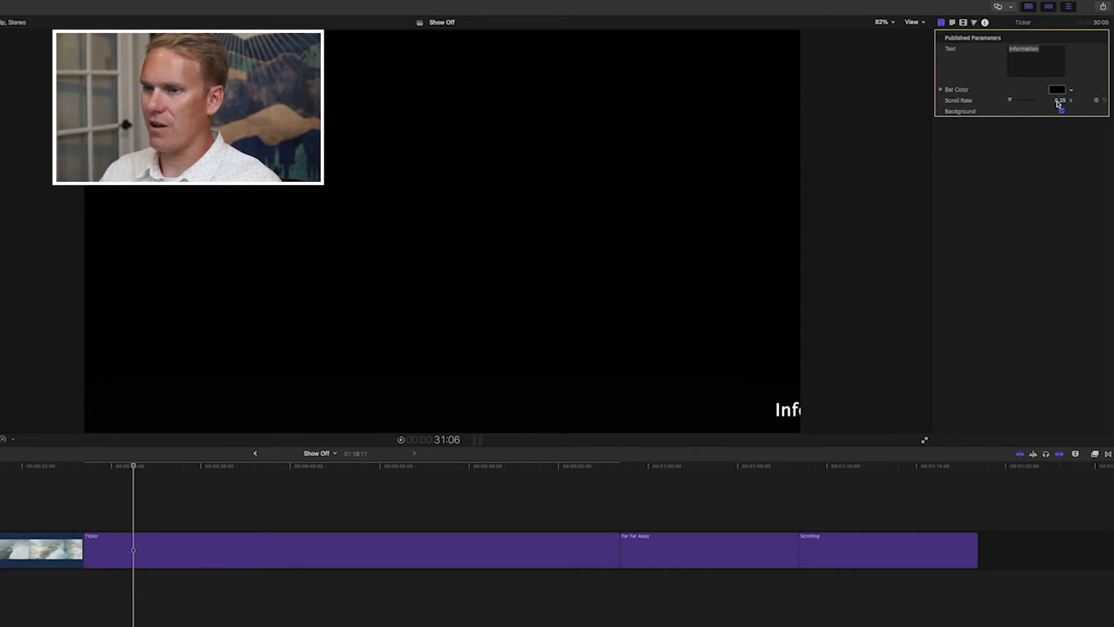
key("space")
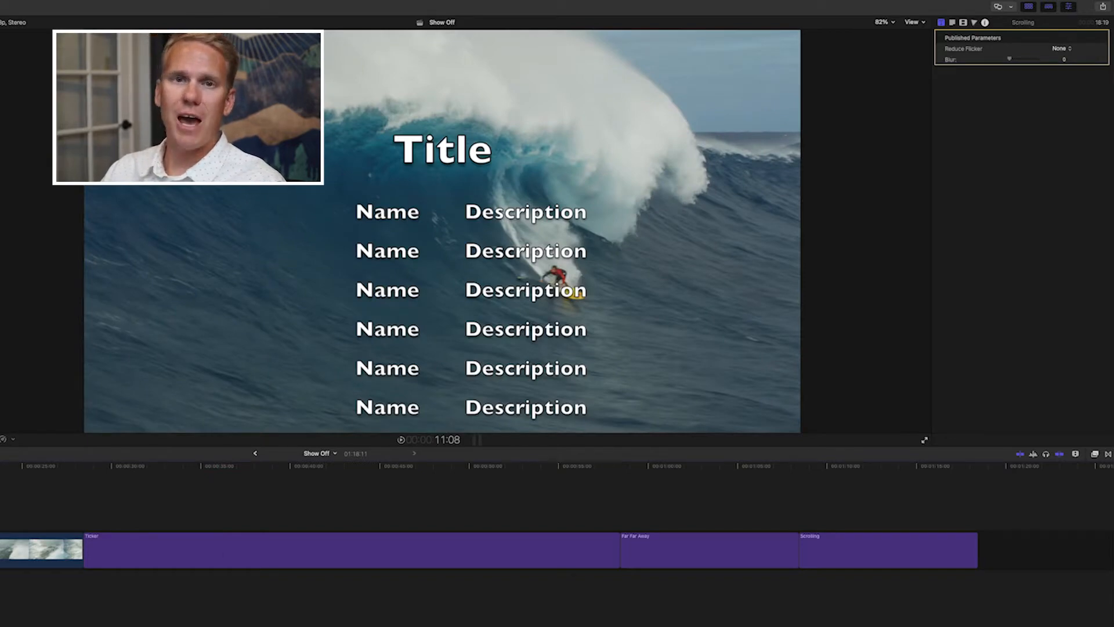
- Add blank lines after the first name and description row in the Scrolling title's text and play it
left_click(454, 228)
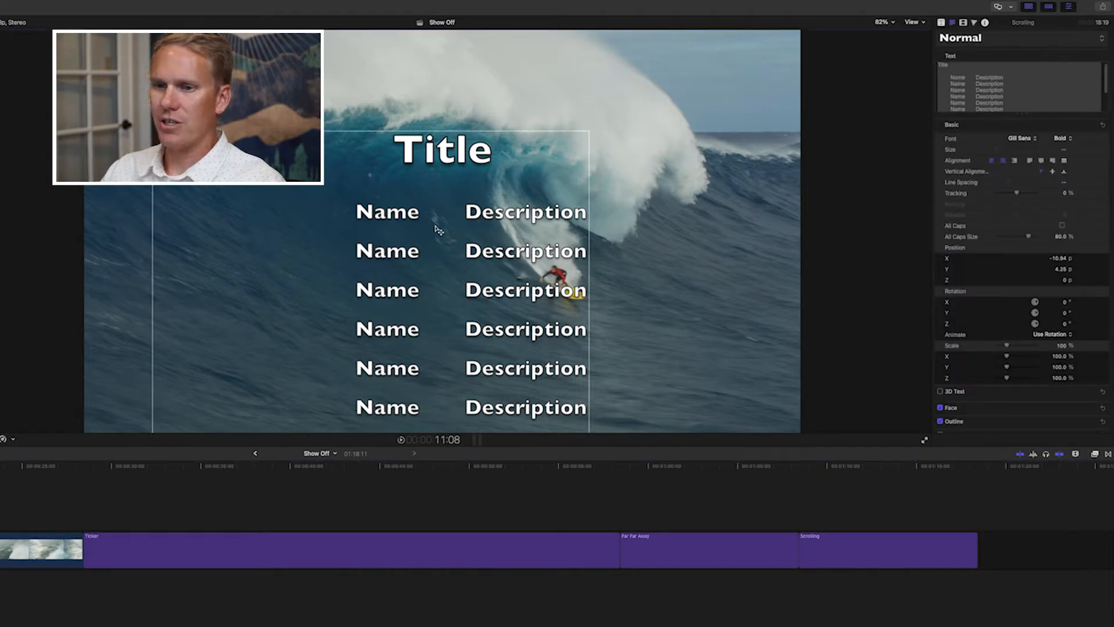
left_click(1020, 65)
left_click(1026, 73)
scroll(1022, 74, "down", 2)
scroll(1022, 75, "up", 2)
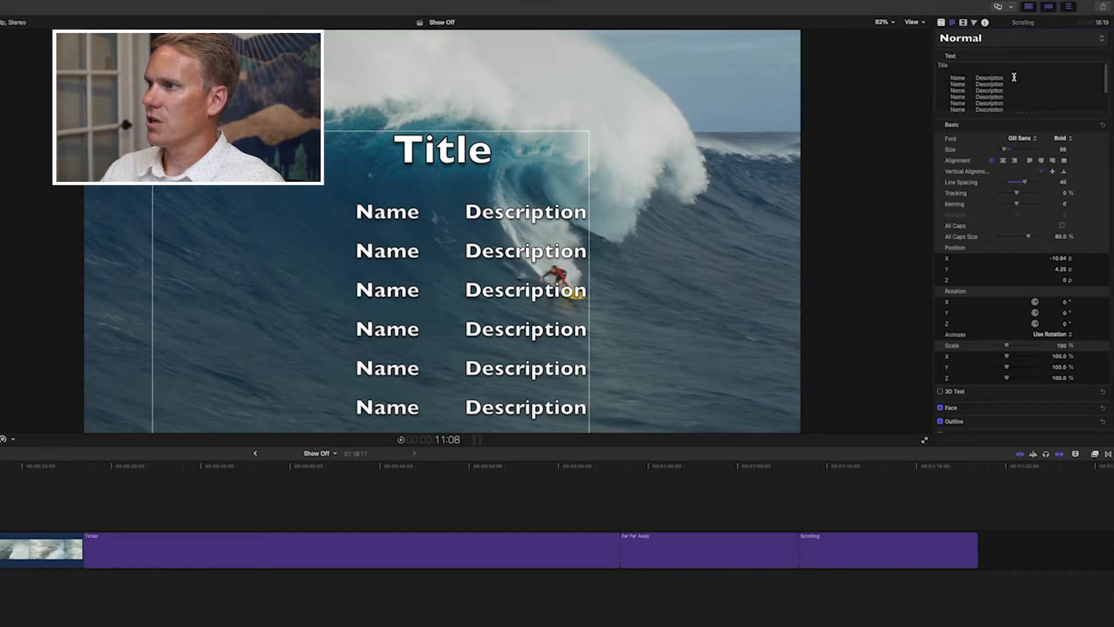
key("Return")
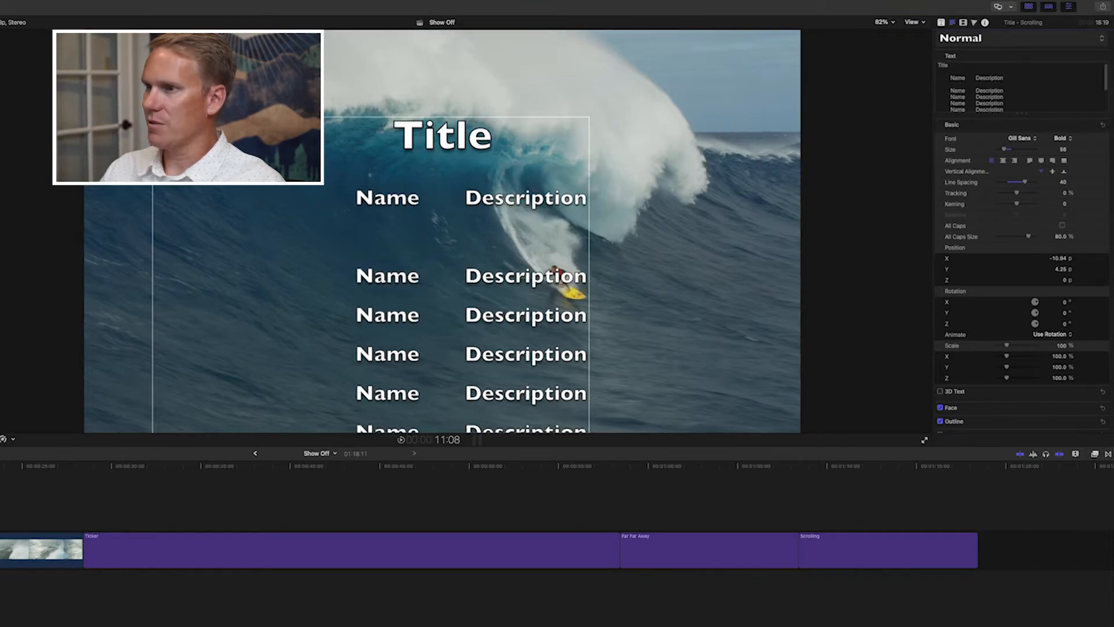
key("Return")
key("space")
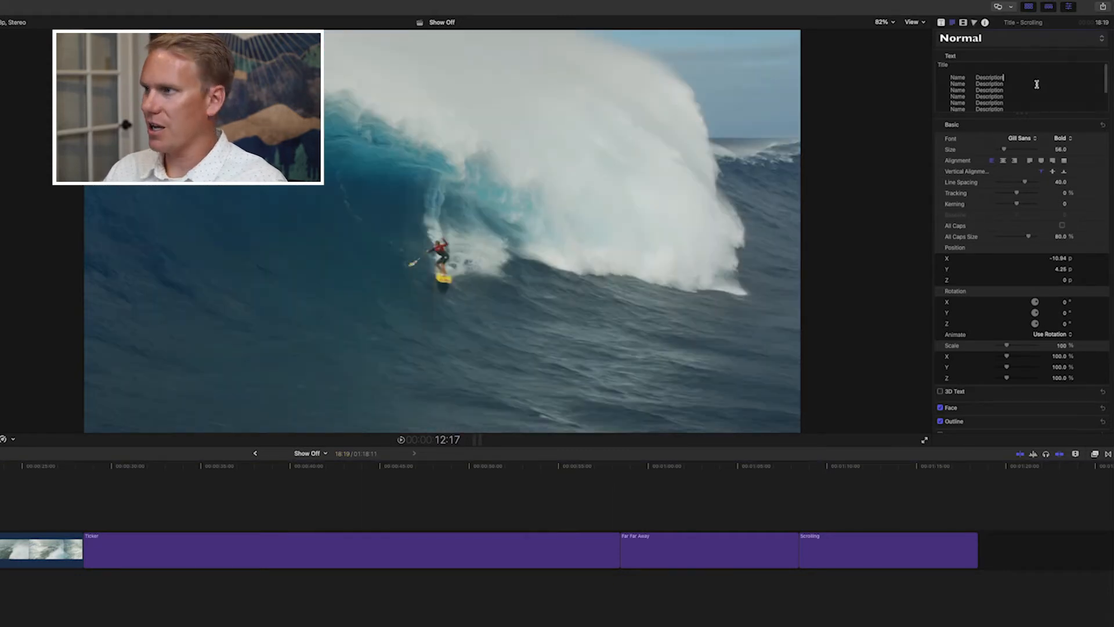
- Reuse all the Scrolling title's text in a Custom title of the same length, with line spacing 32 and tracking 4.16%
key("super+a")
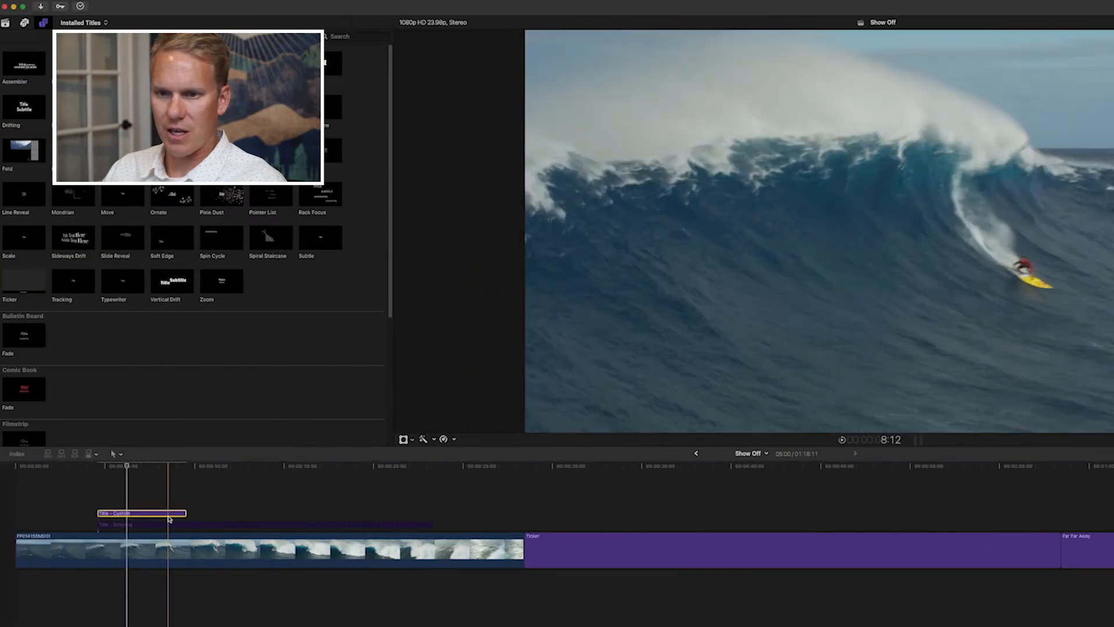
left_click_drag(186, 513, 428, 499)
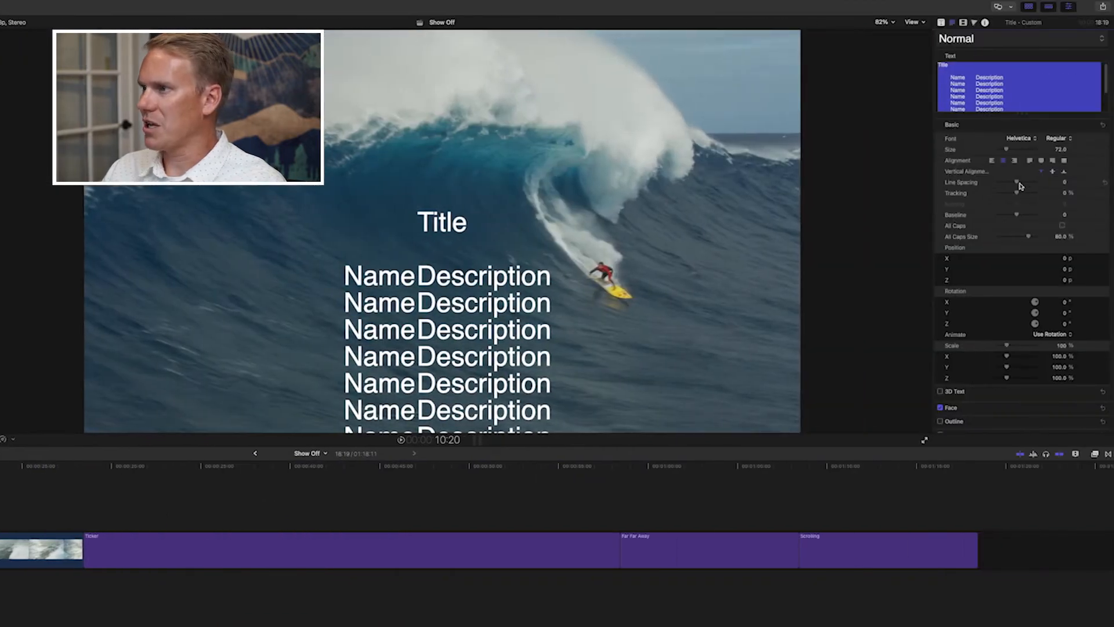
left_click_drag(1017, 182, 1019, 193)
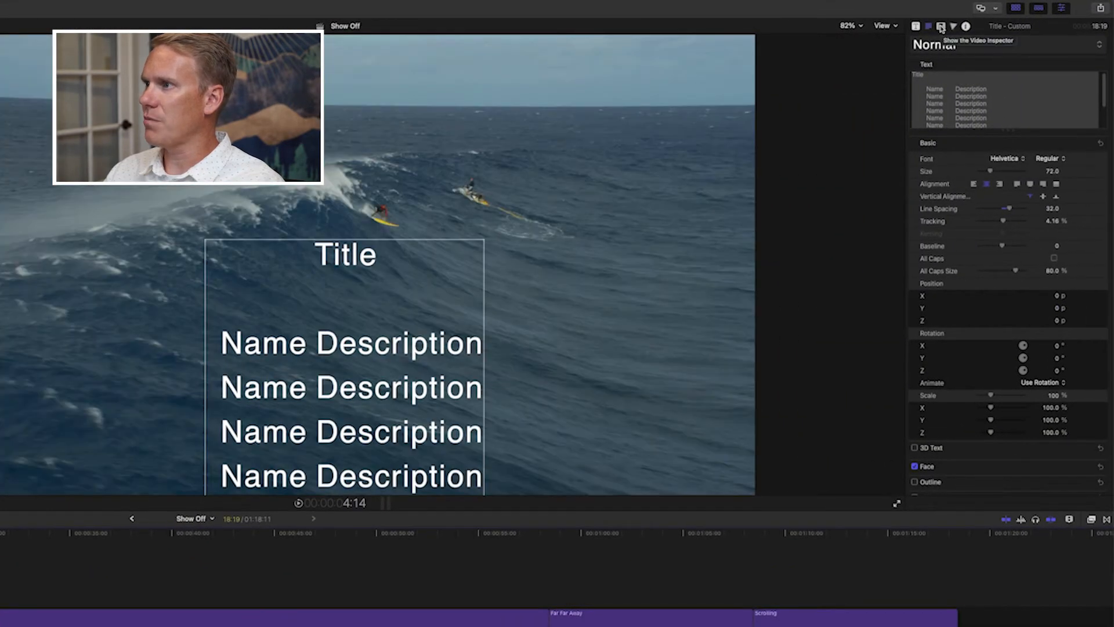
- Keyframe the Custom title's vertical position from -602.1 px at 4:14 to above the frame at 6:16
left_click(940, 27)
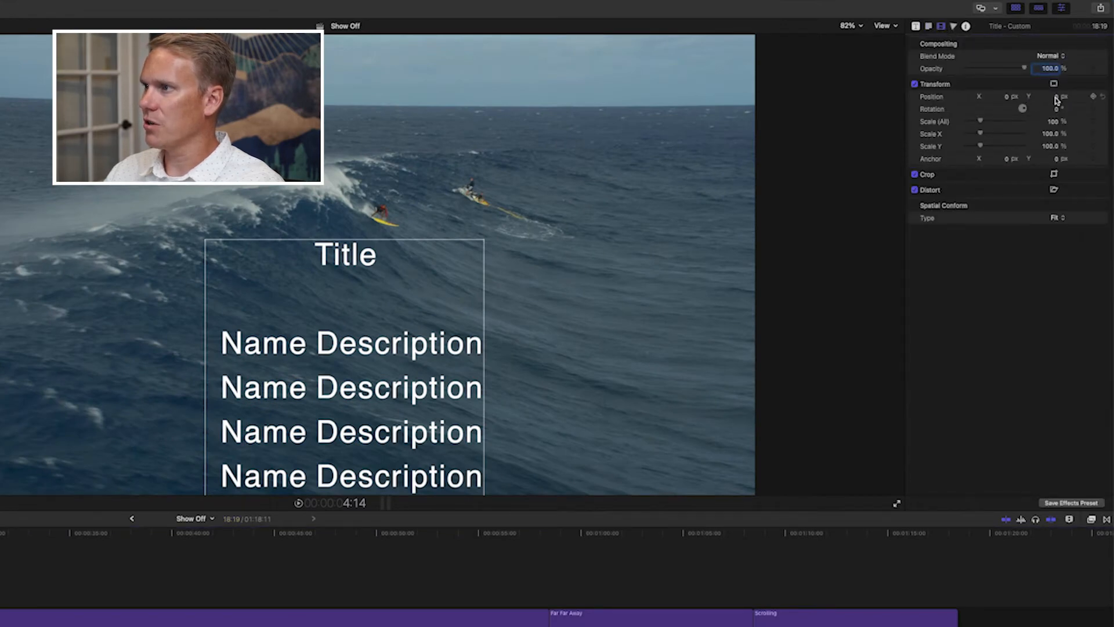
left_click(1094, 98)
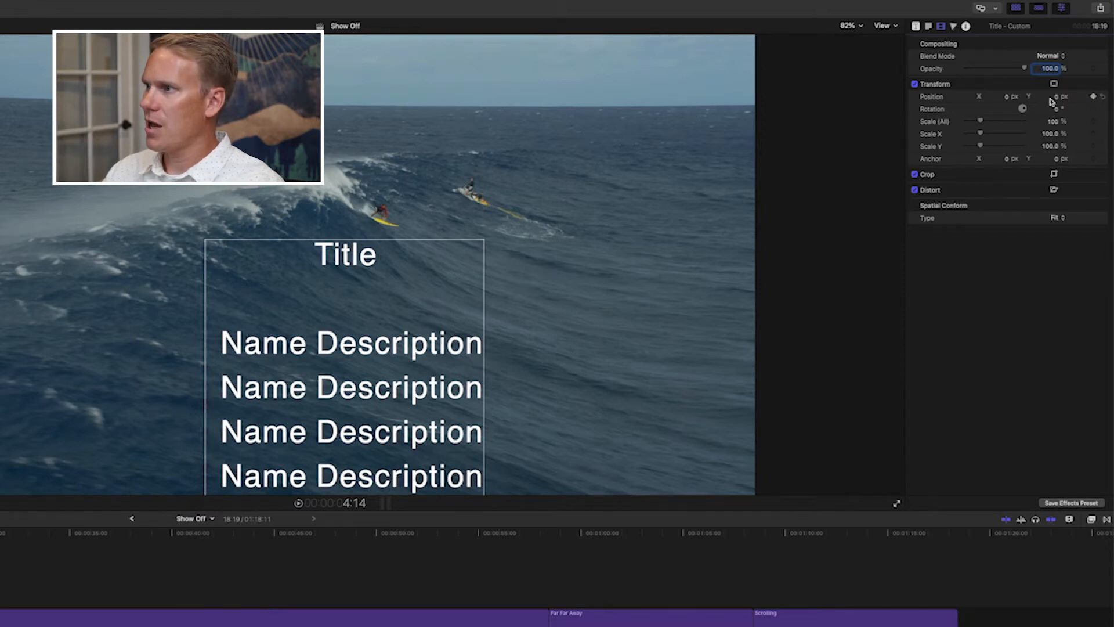
left_click_drag(1057, 100, 1057, 134)
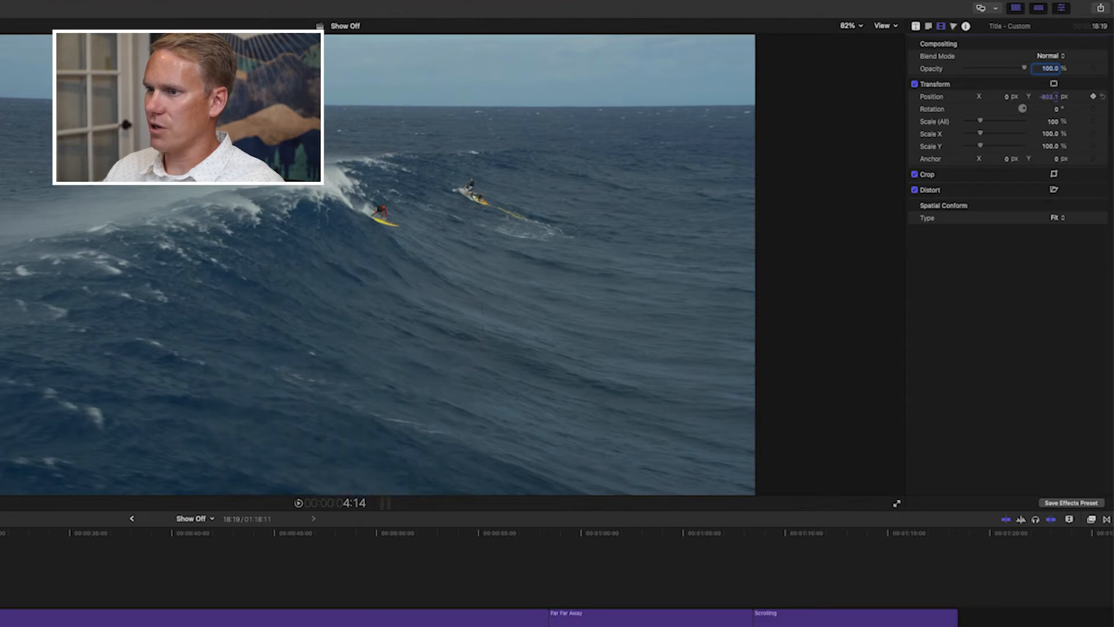
key("space")
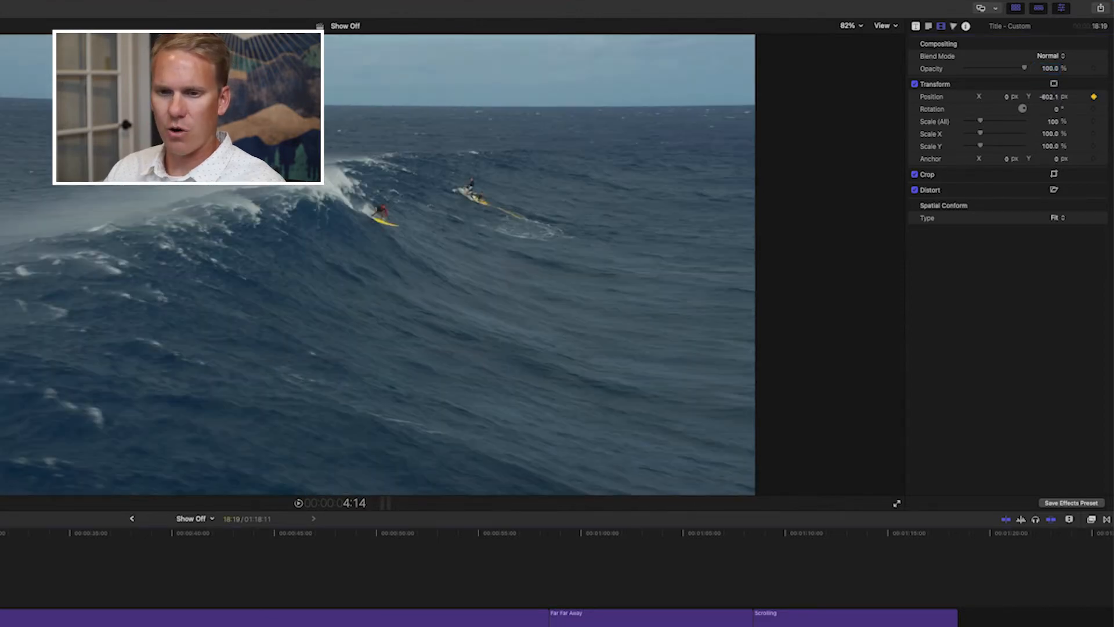
key("super+shift+a")
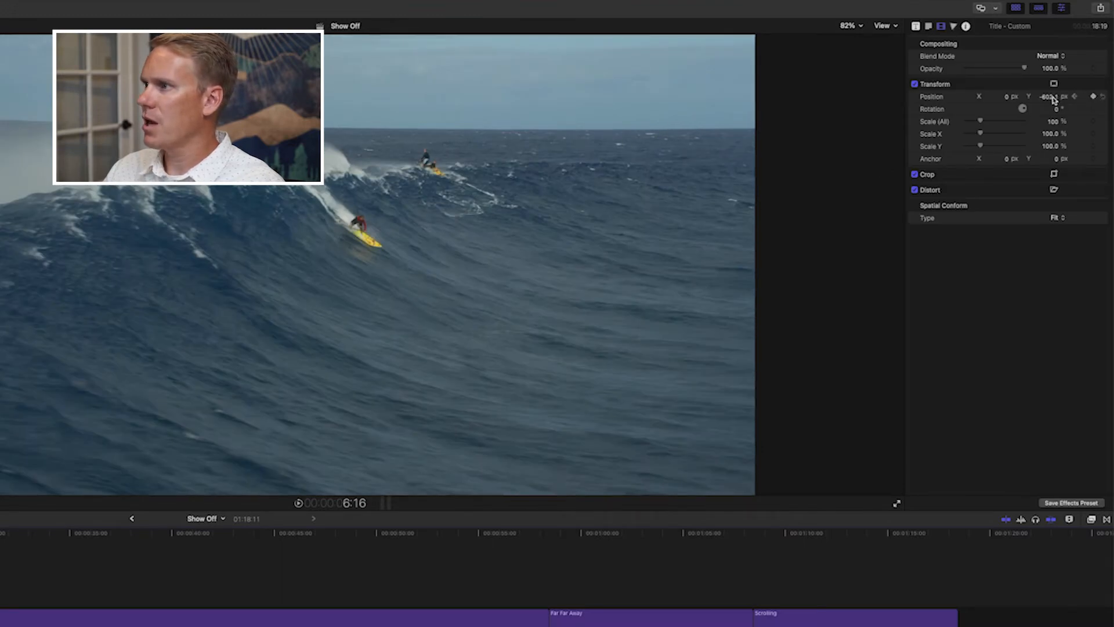
left_click_drag(1053, 100, 1067, 17)
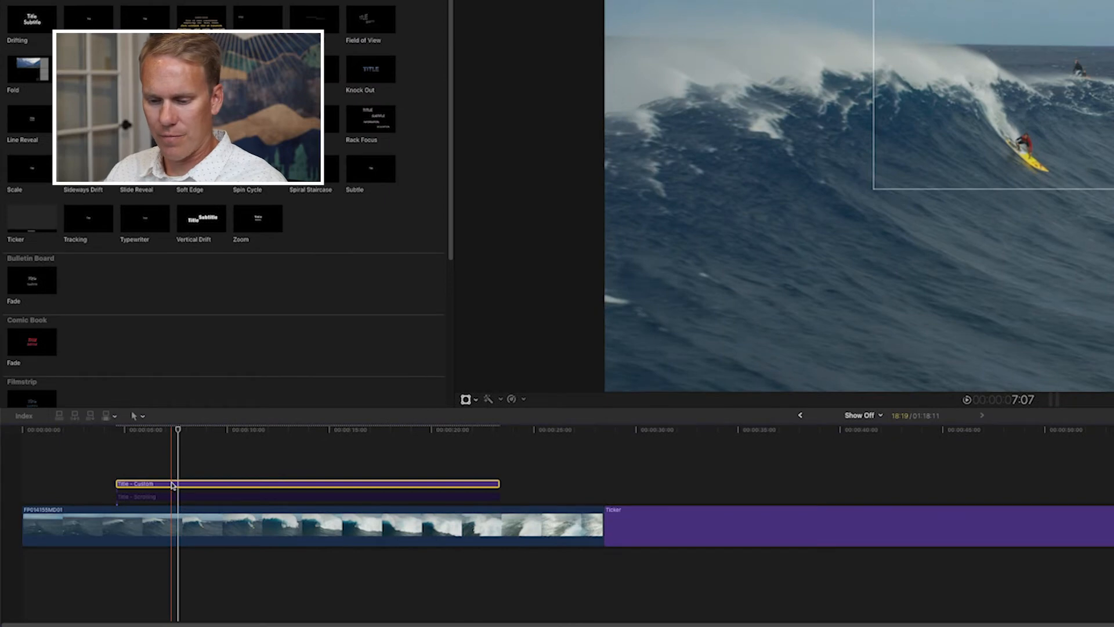
- Slow the Custom title's scroll by moving its second Transform keyframe to roughly two-thirds along the clip, and play it
key("ctrl+v")
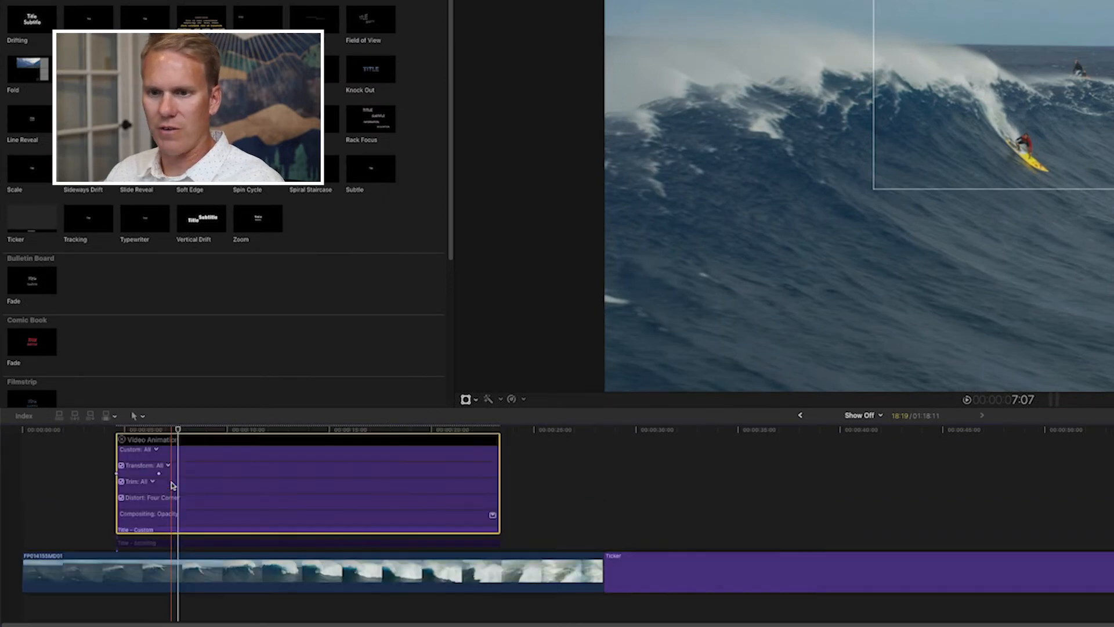
key("space")
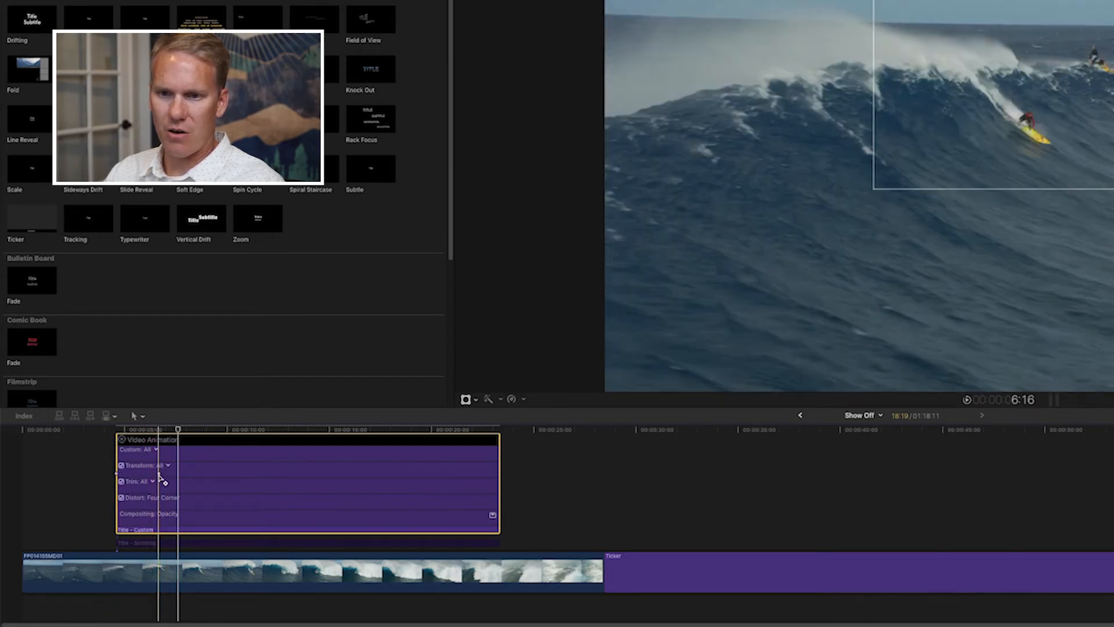
left_click(159, 474, "alt")
left_click_drag(159, 474, 381, 474)
key("space")
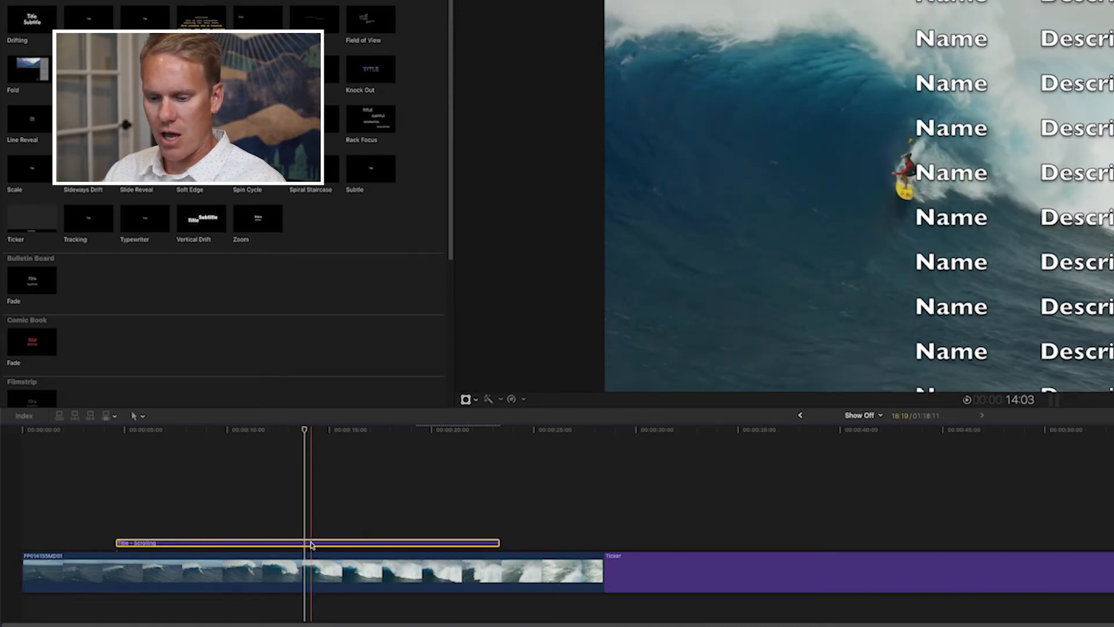
- Turn the Scrolling title into a compound clip named "Slow the Scroll" in the Stupid Raisins event and play it
key("alt+g")
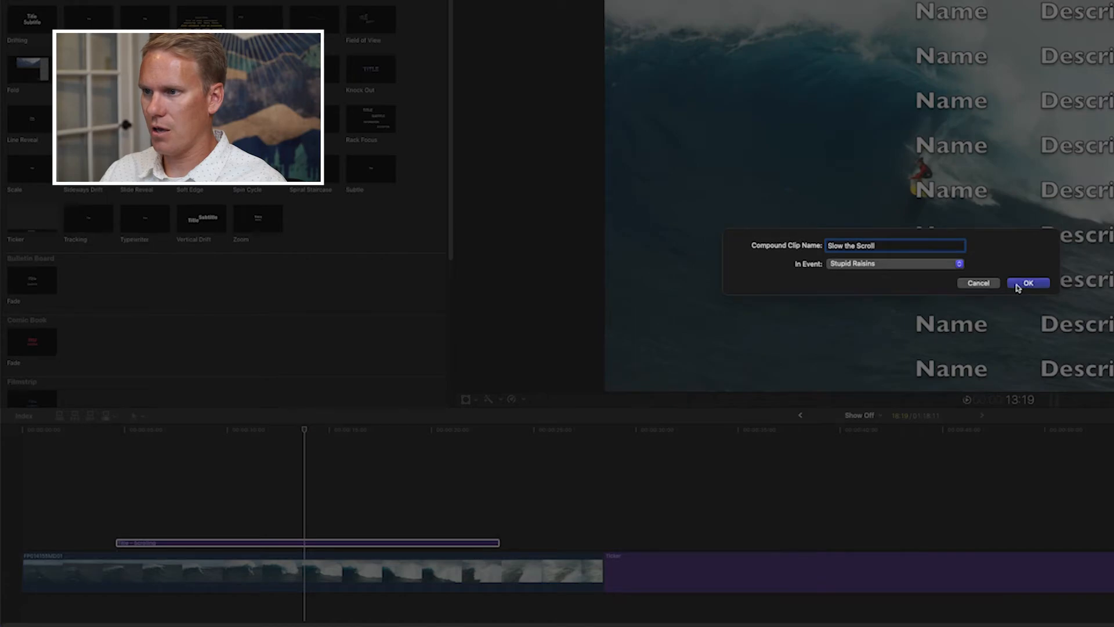
left_click(1026, 283)
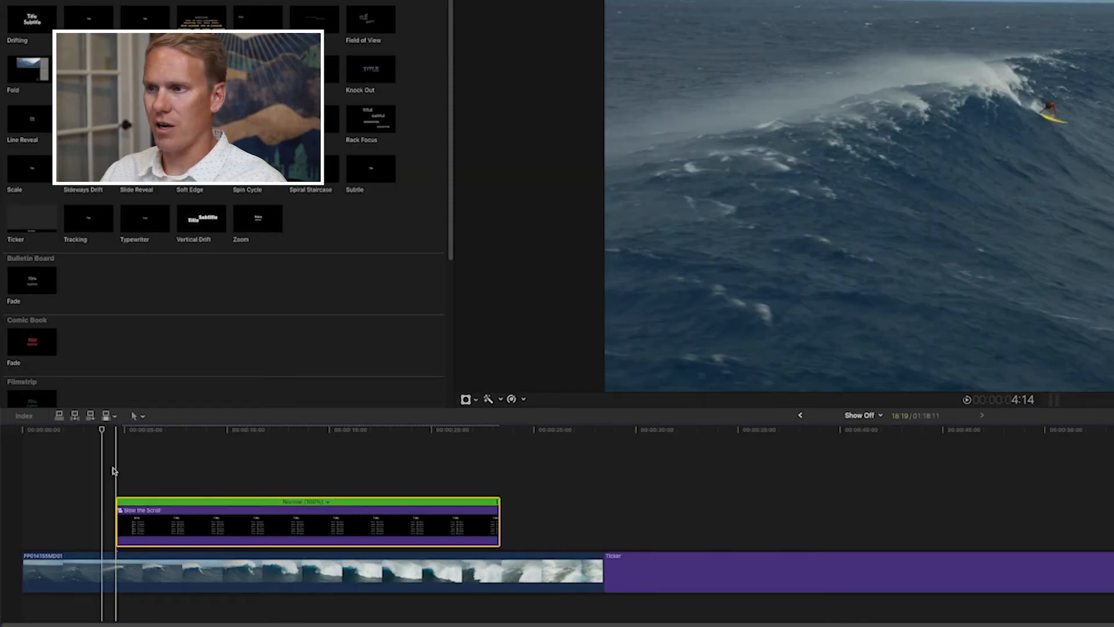
key("space")
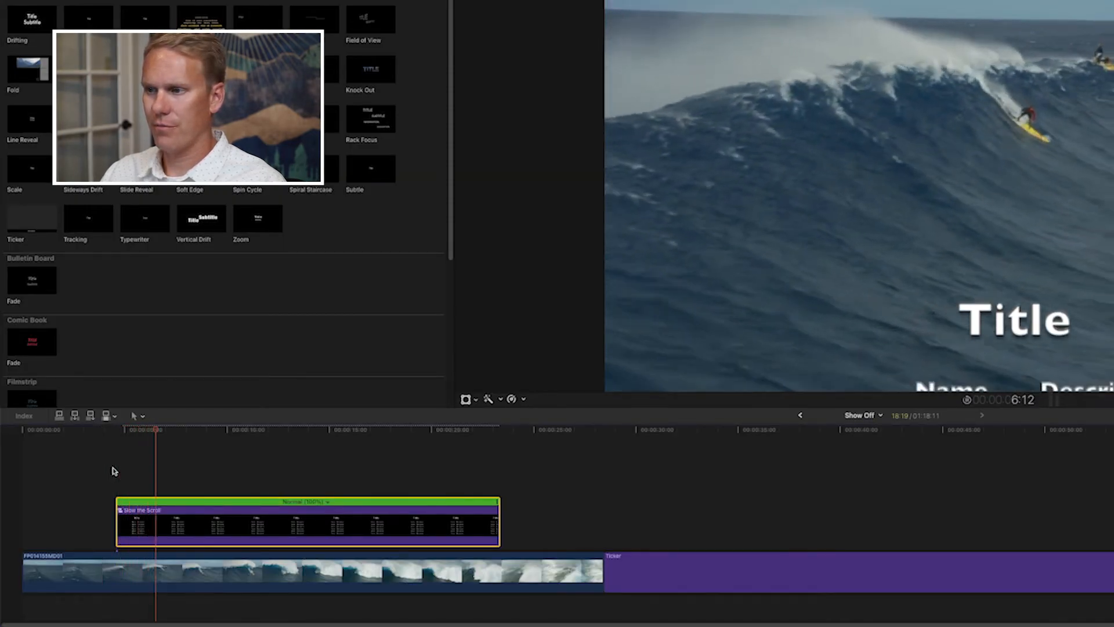
- Slow the "Slow the Scroll" compound clip to 50% speed and bring up the speed options for its retimed segment
key("super+r")
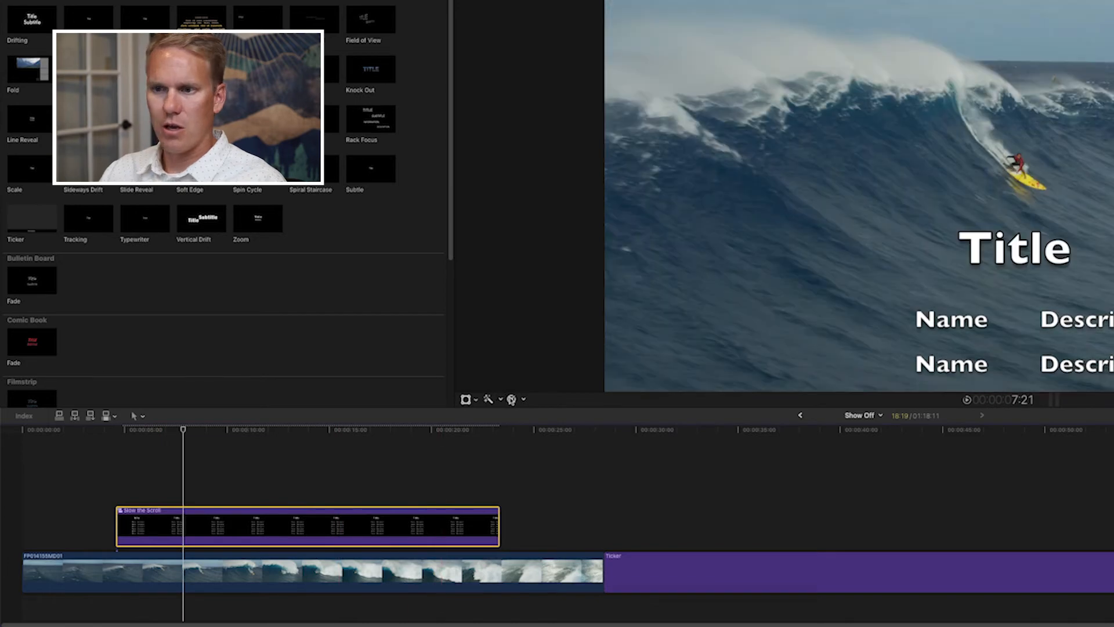
left_click(523, 401)
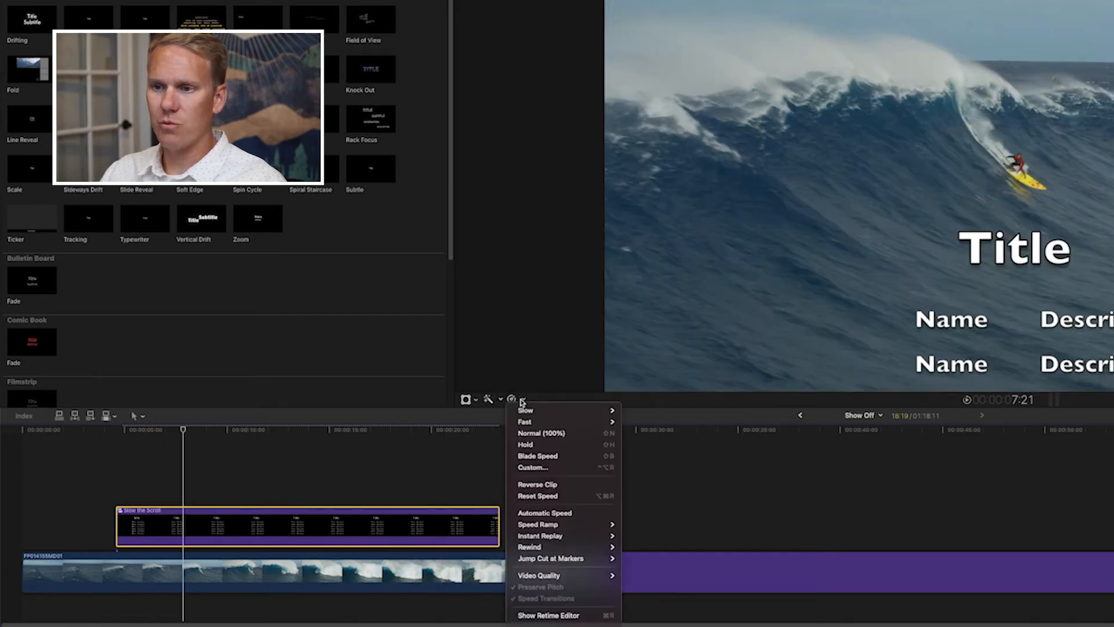
mouse_move(528, 410)
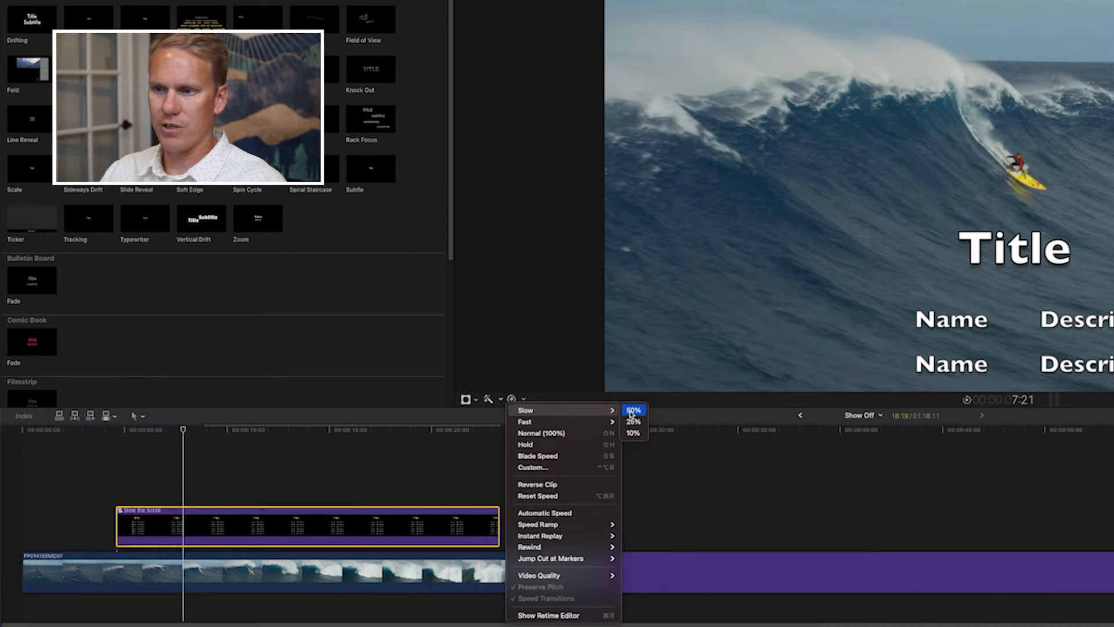
left_click(634, 410)
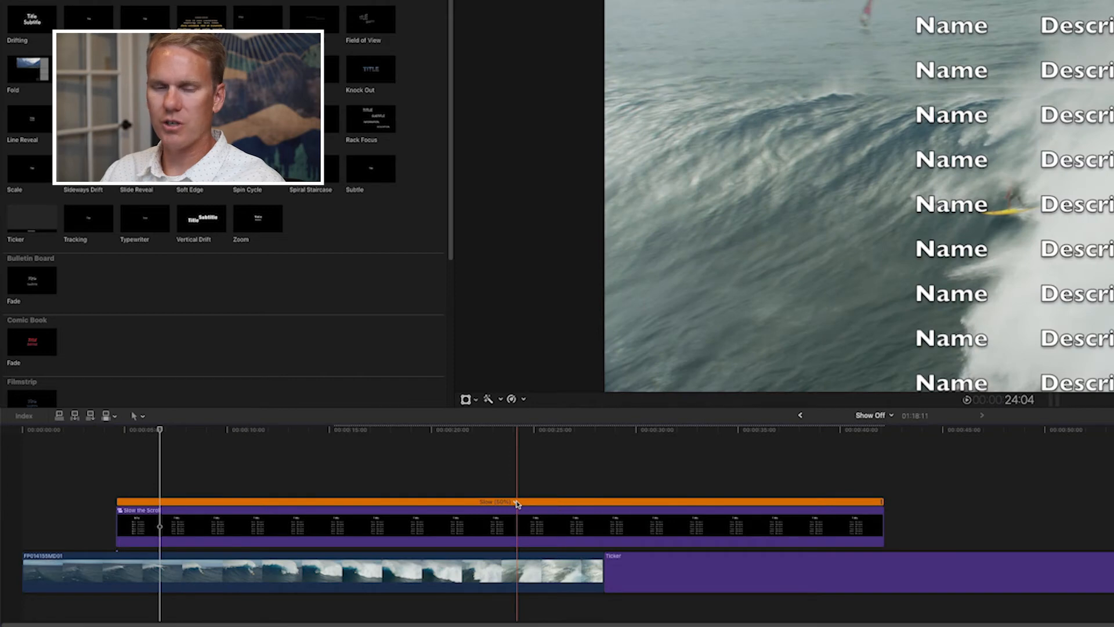
left_click(517, 502)
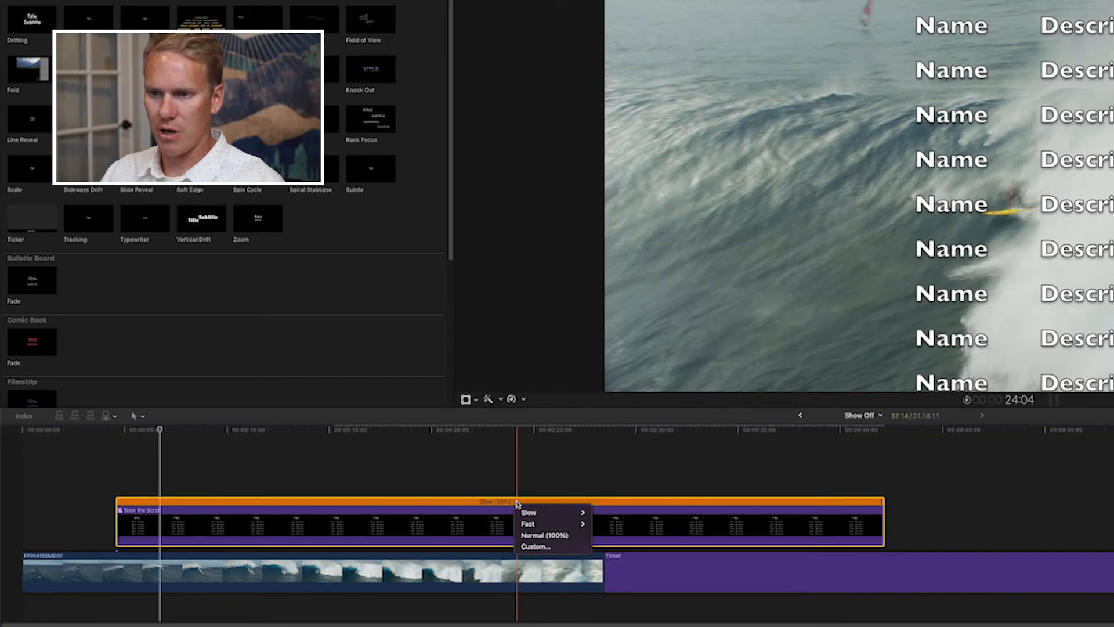
mouse_move(533, 514)
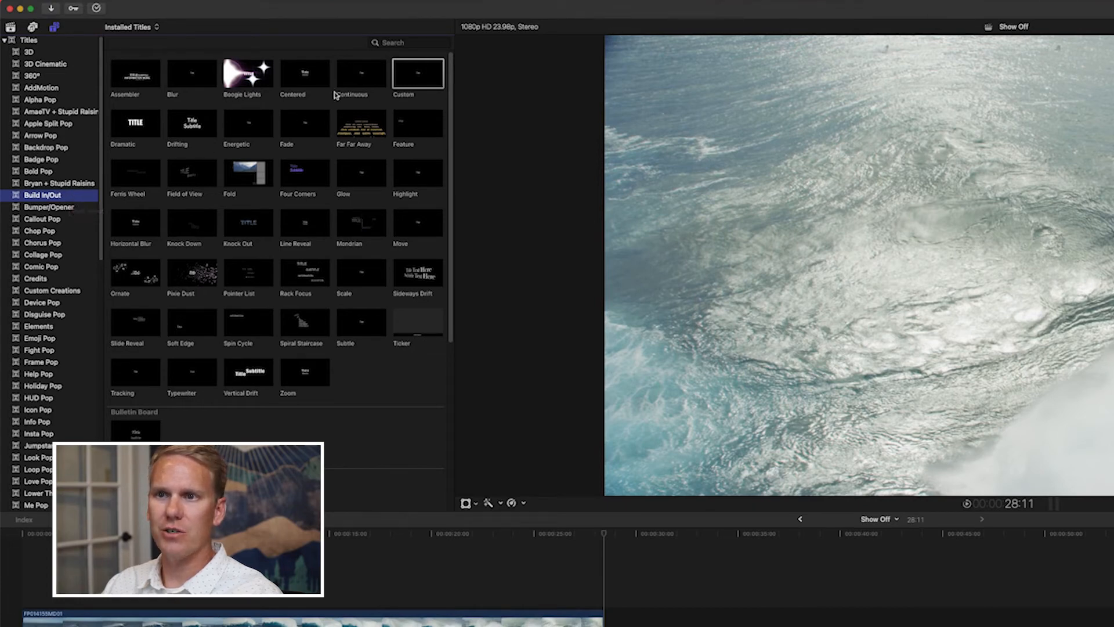
- Add the Far Far Away title above the surfing clip and play it
left_click_drag(361, 121, 210, 589)
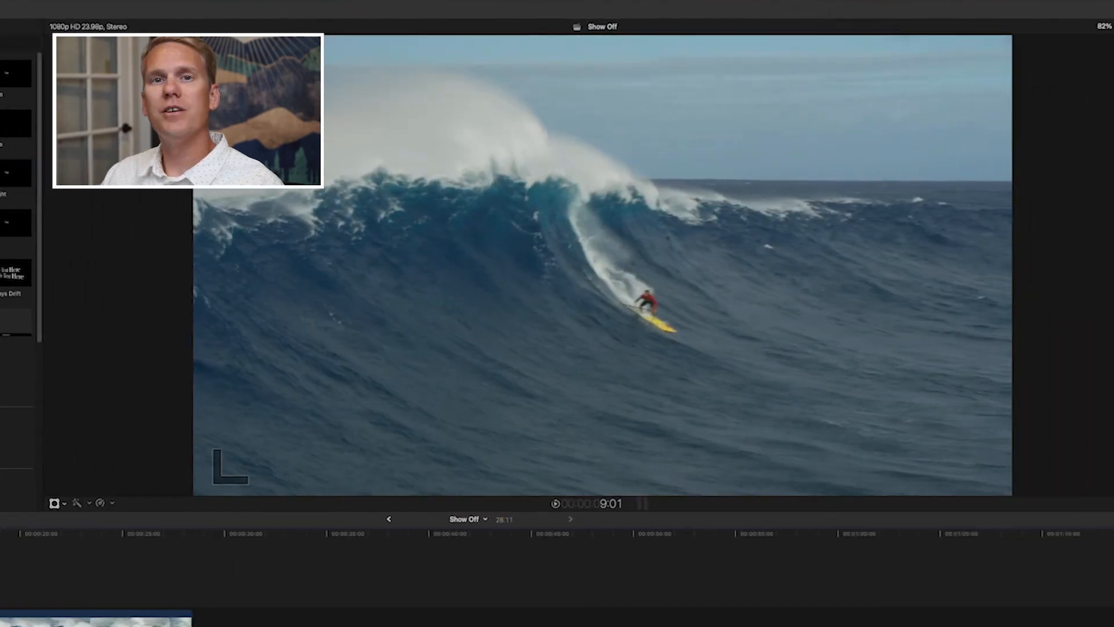
key("space")
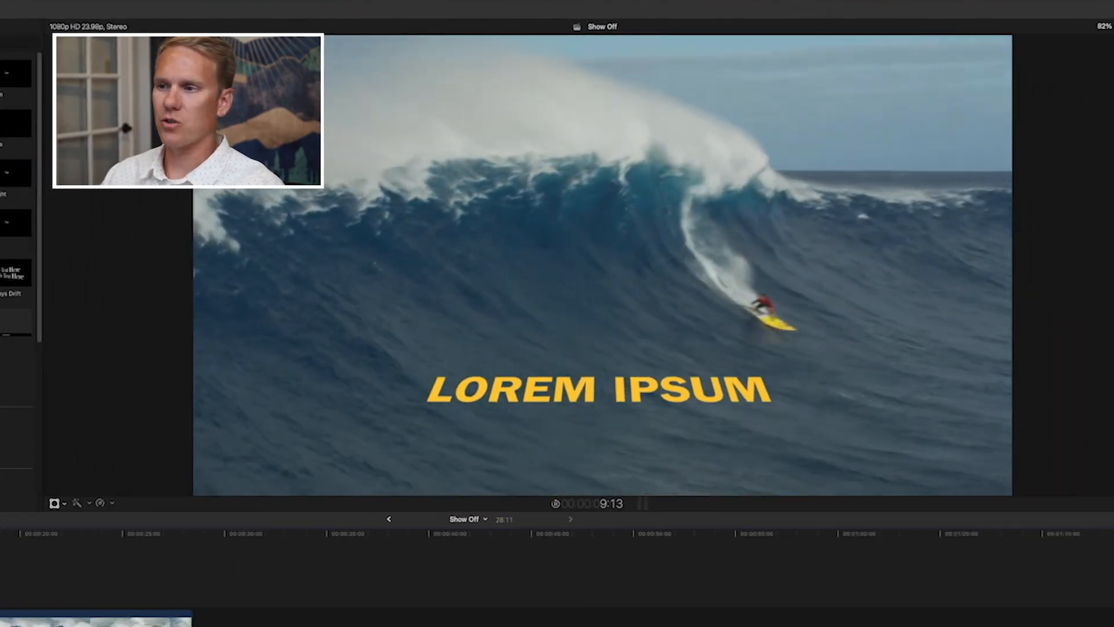
key("space")
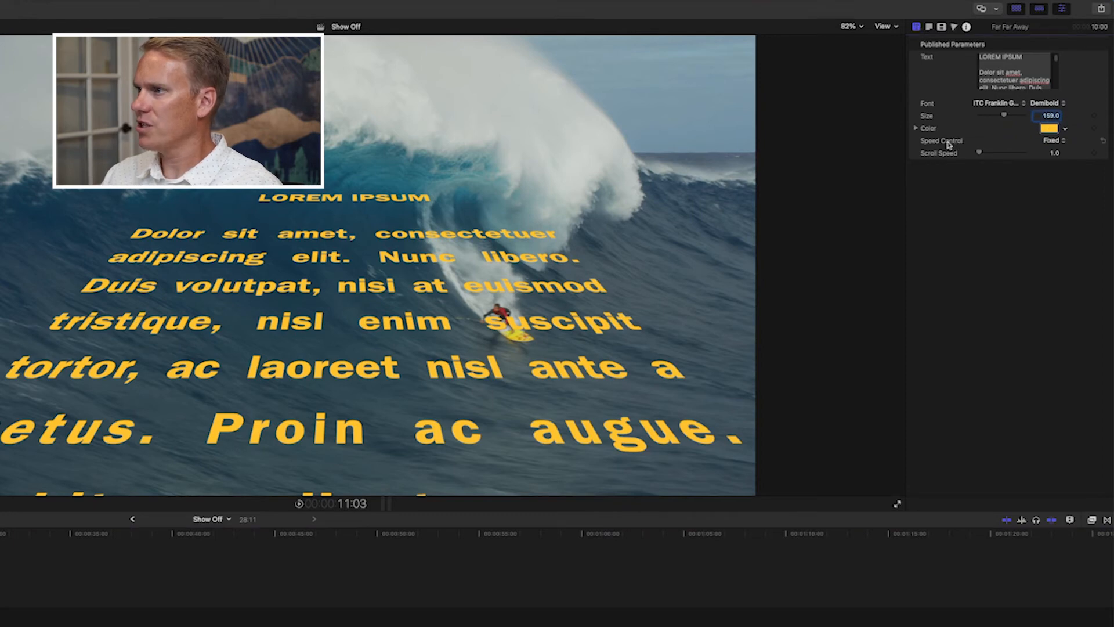
- Check the Far Far Away title's Speed Control options, extend the title to just before the surfing clip's end, and play it
left_click(1062, 143)
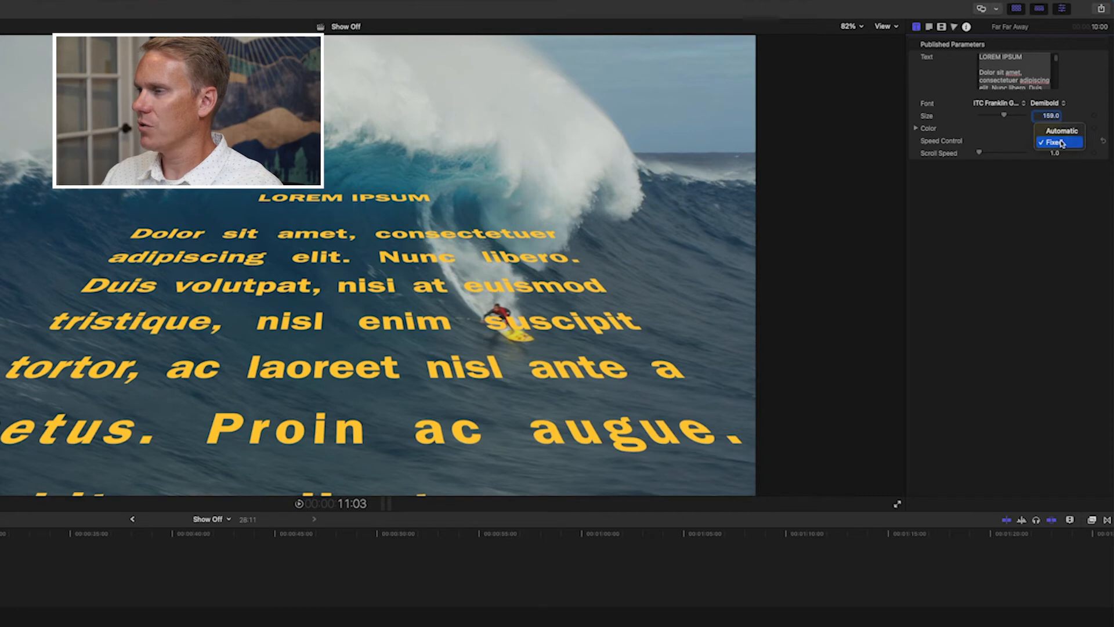
left_click(1064, 150)
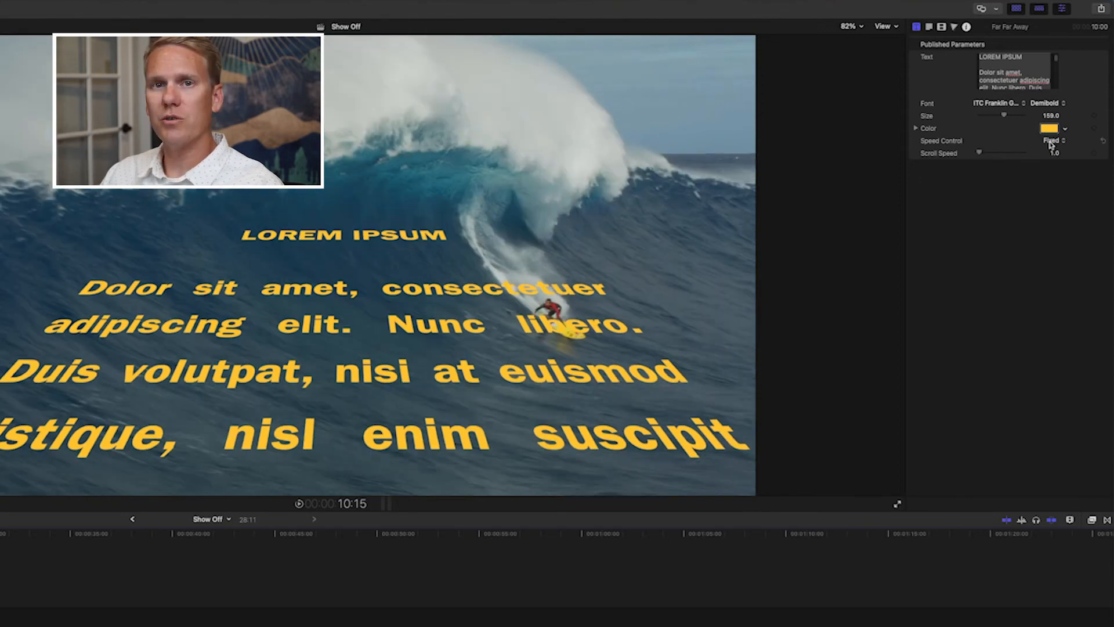
left_click(1050, 142)
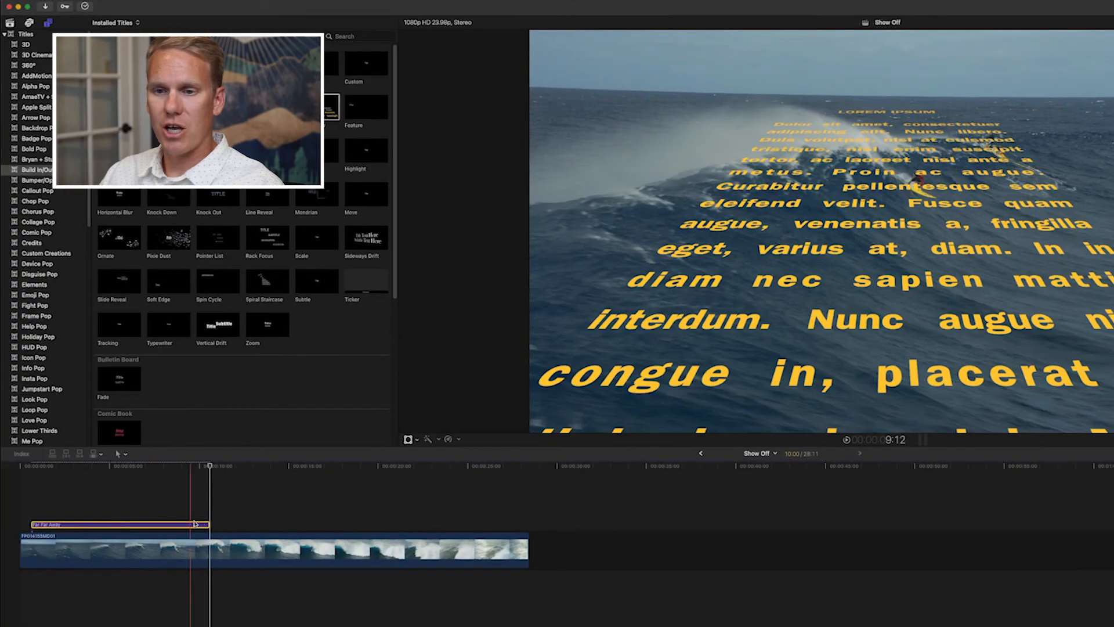
left_click_drag(207, 522, 494, 522)
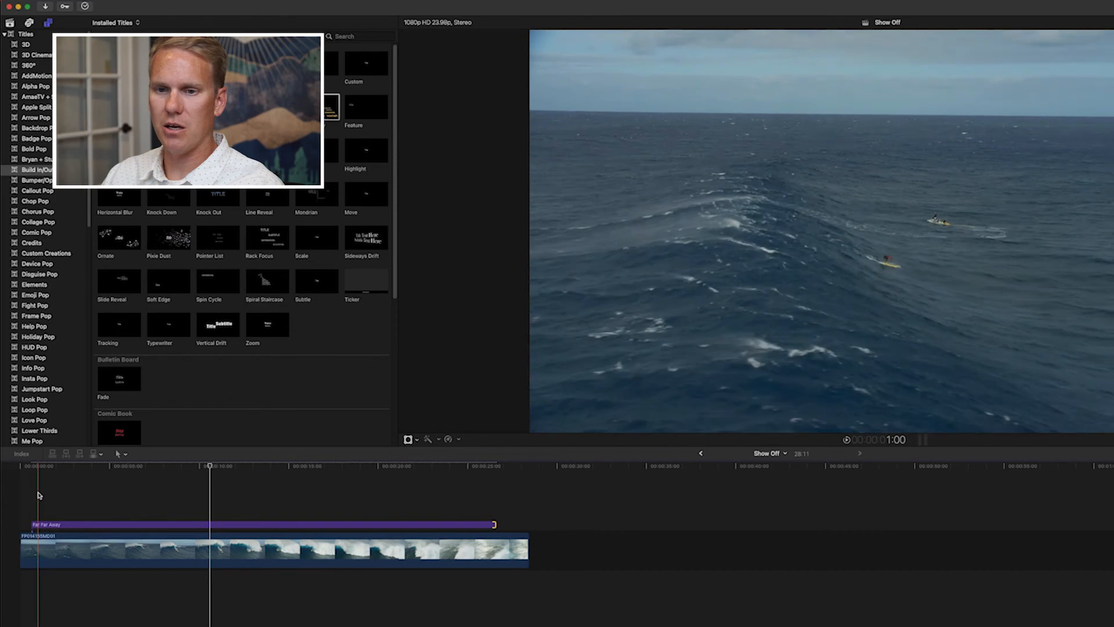
key("space")
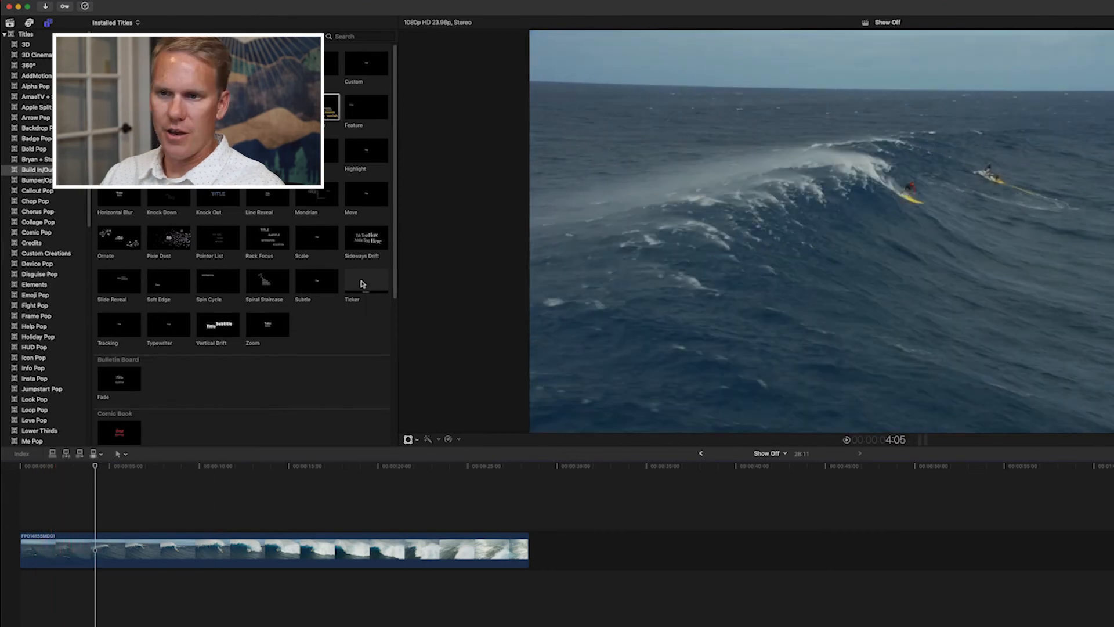
- Add the Ticker title above the surfing clip, starting at the clip's beginning, and play it
left_click_drag(361, 284, 18, 517)
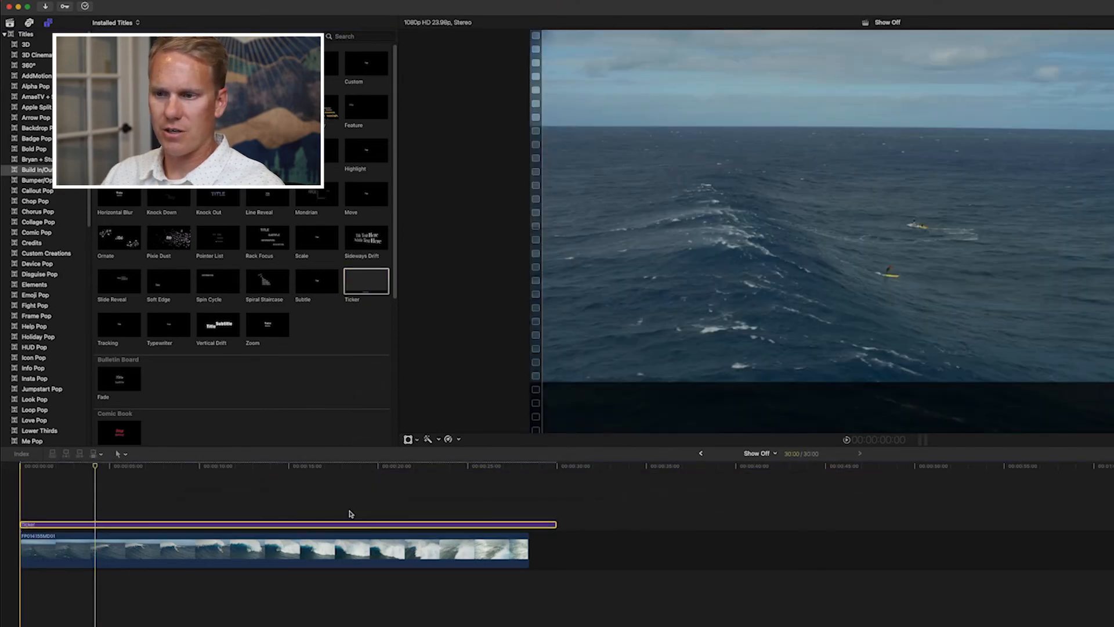
key("space")
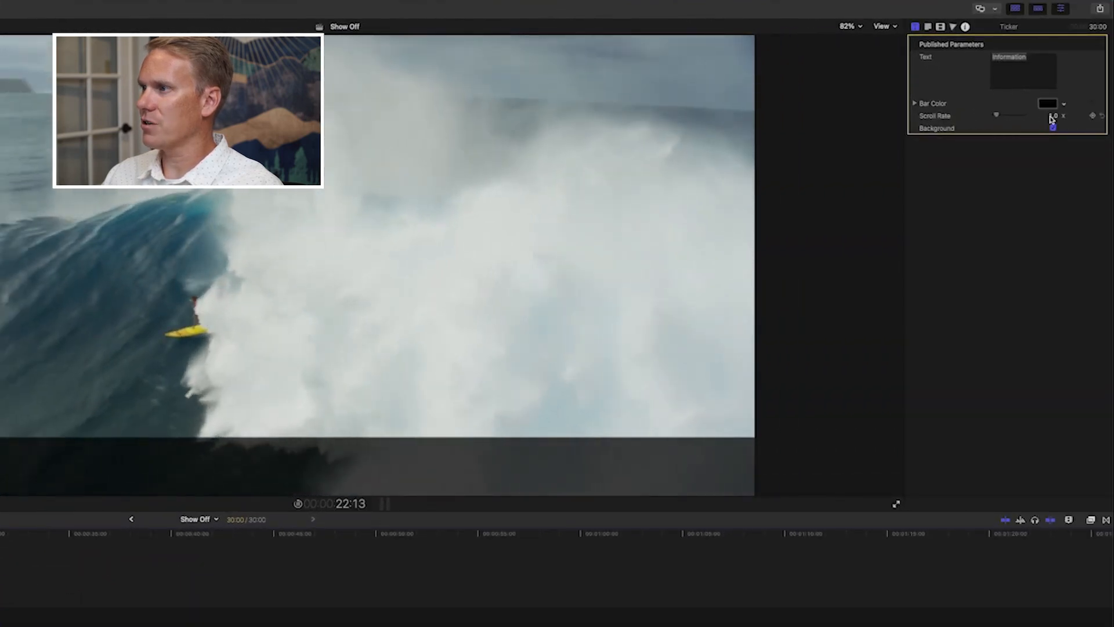
- Set the Ticker title's Scroll Rate to 10 and play it, and repeat with a Scroll Rate of 0.1
left_click(1053, 116)
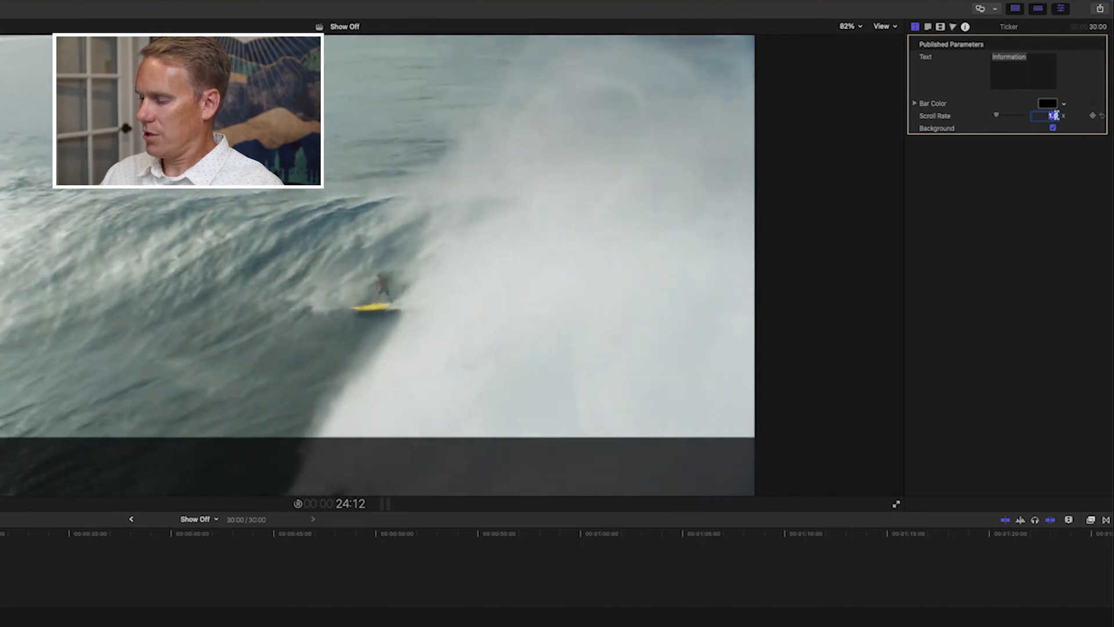
type("10")
key("Return")
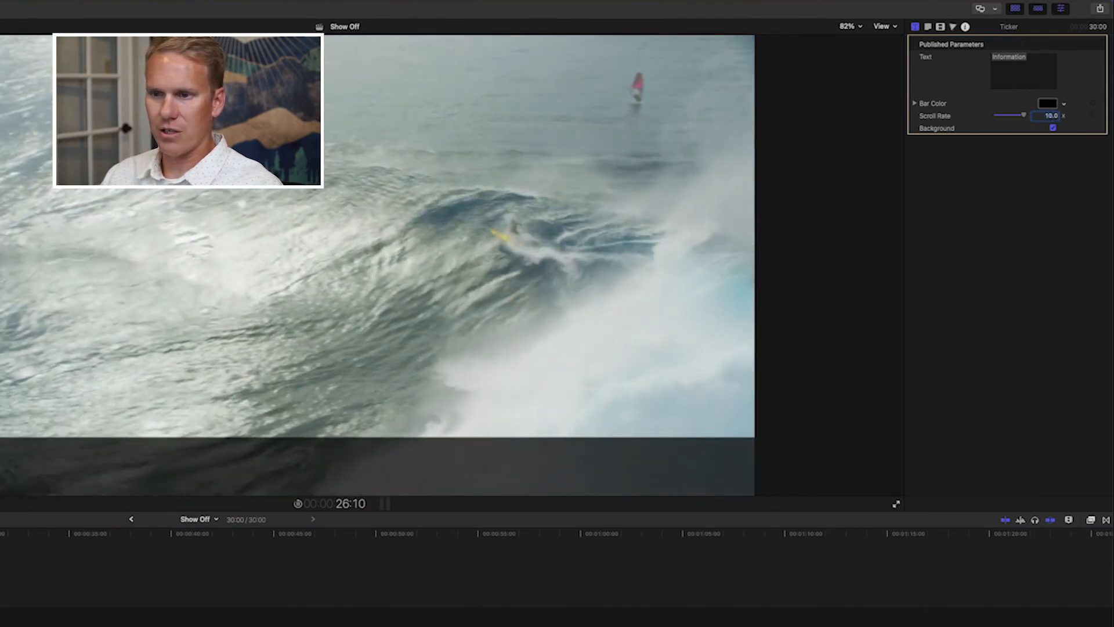
key("super+shift+a")
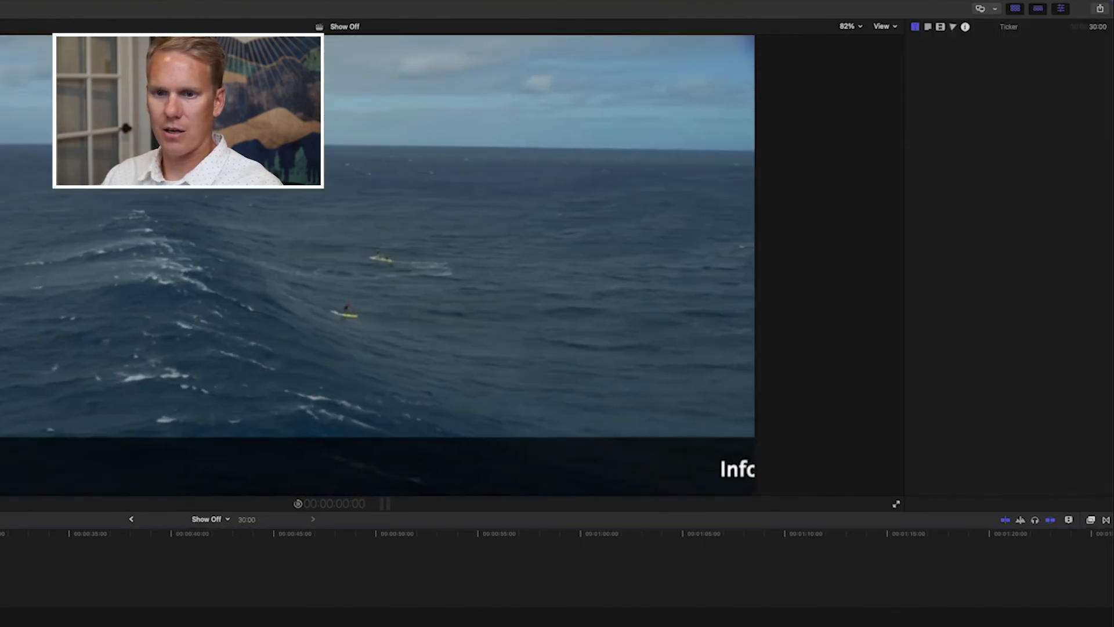
key("space")
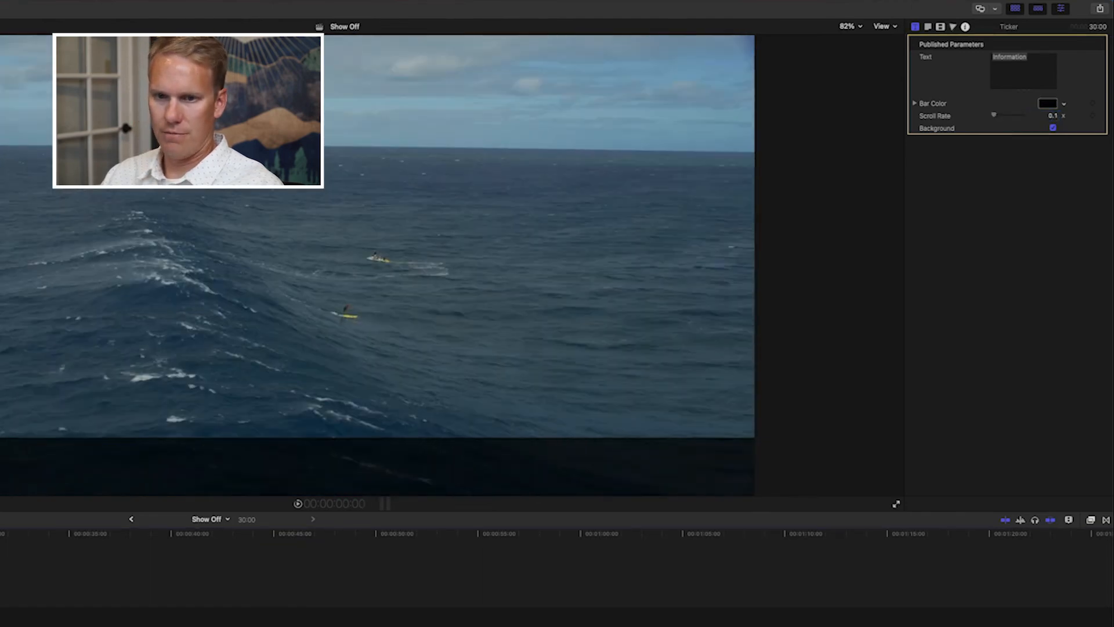
key("space")
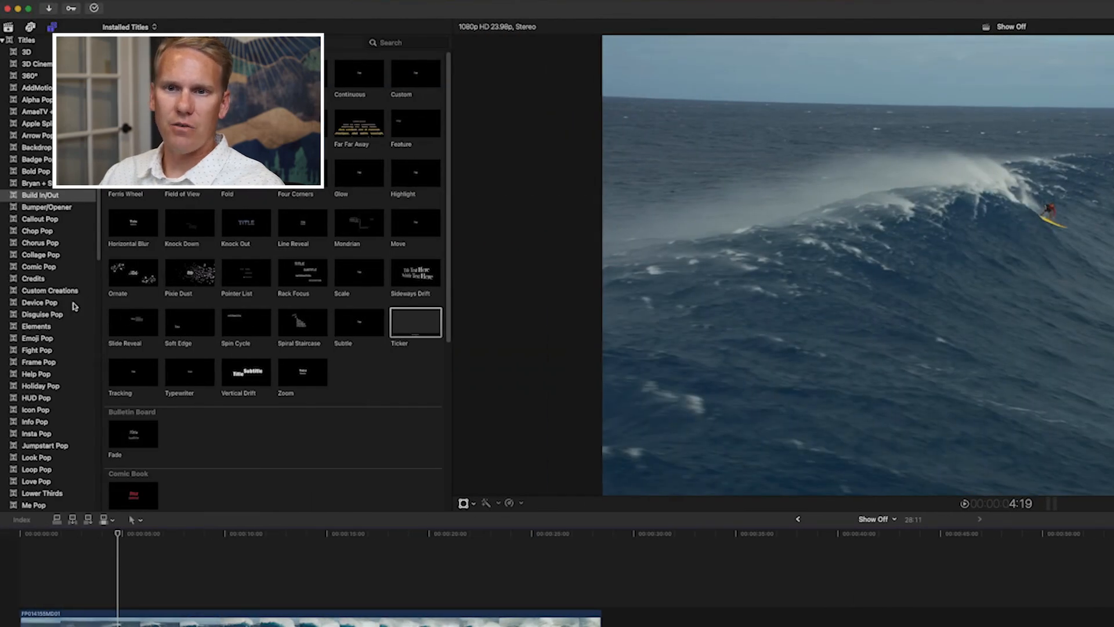
- Add the Scrolling credits title above the surfing clip and set its duration to 20:00
left_click(33, 279)
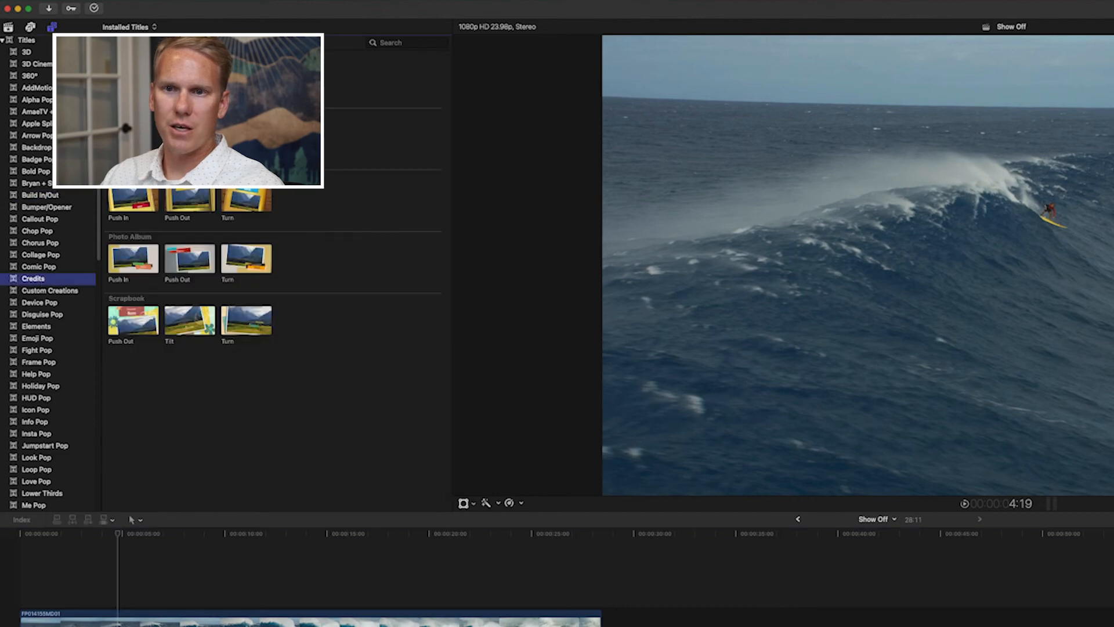
left_click_drag(132, 142, 87, 594)
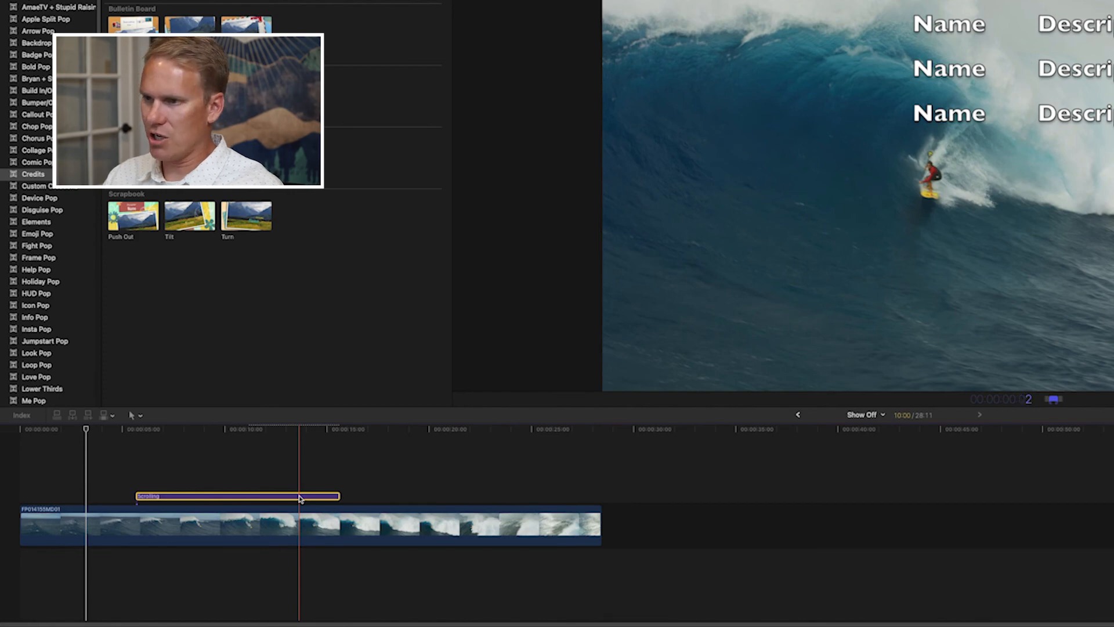
key("Return")
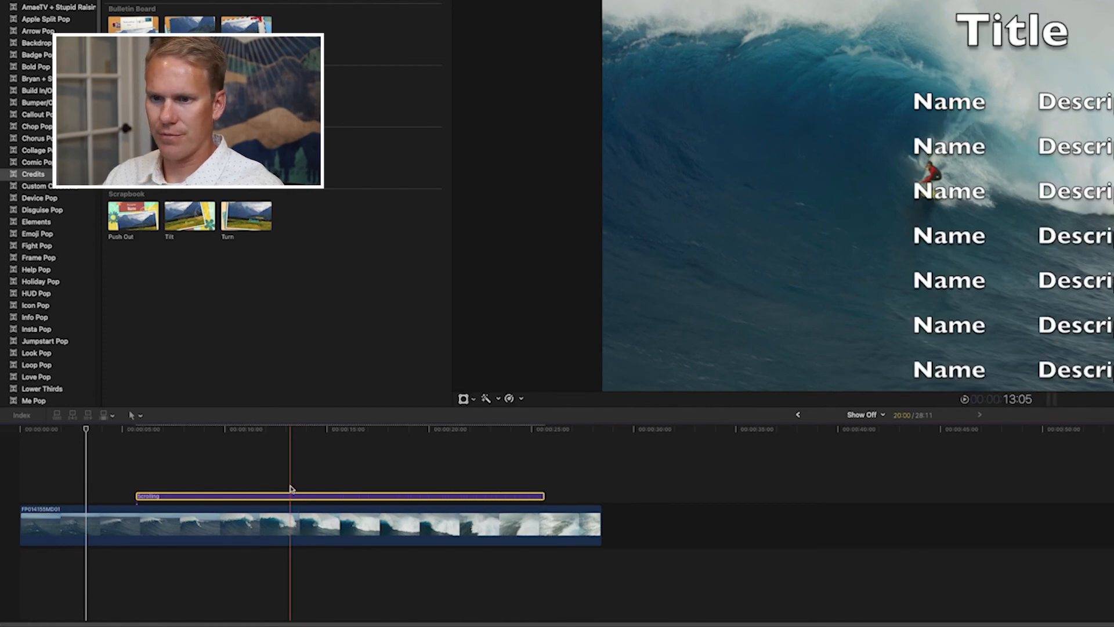
- Move the Scrolling title about 3:06 earlier so it starts near 2:10, and play it from its beginning
left_click_drag(291, 496, 275, 499)
left_click_drag(245, 501, 228, 503)
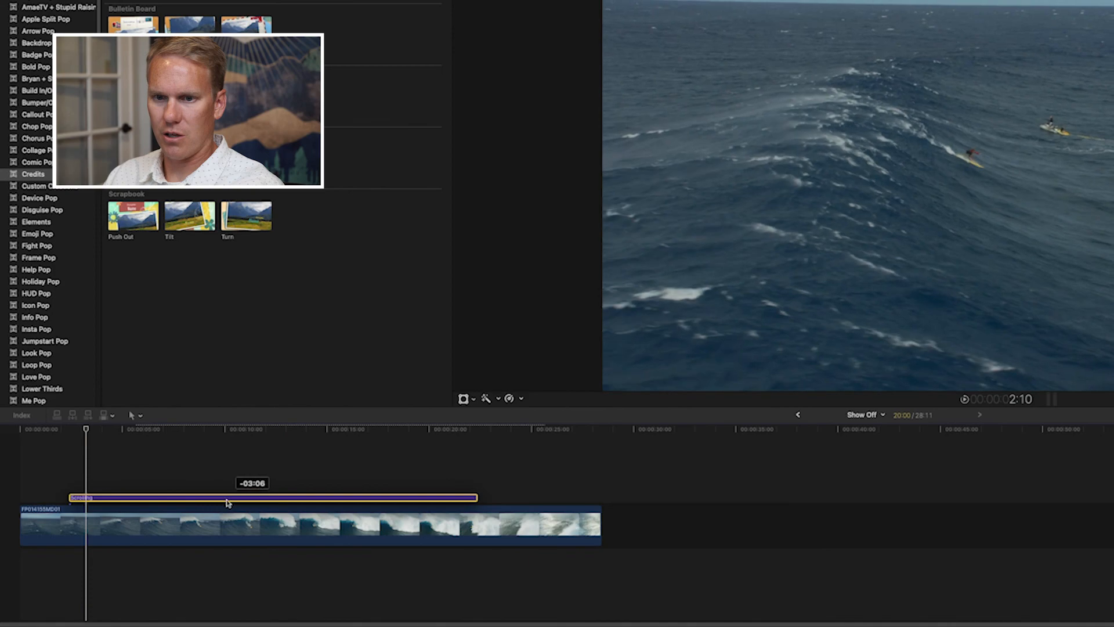
left_click(64, 444)
key("space")
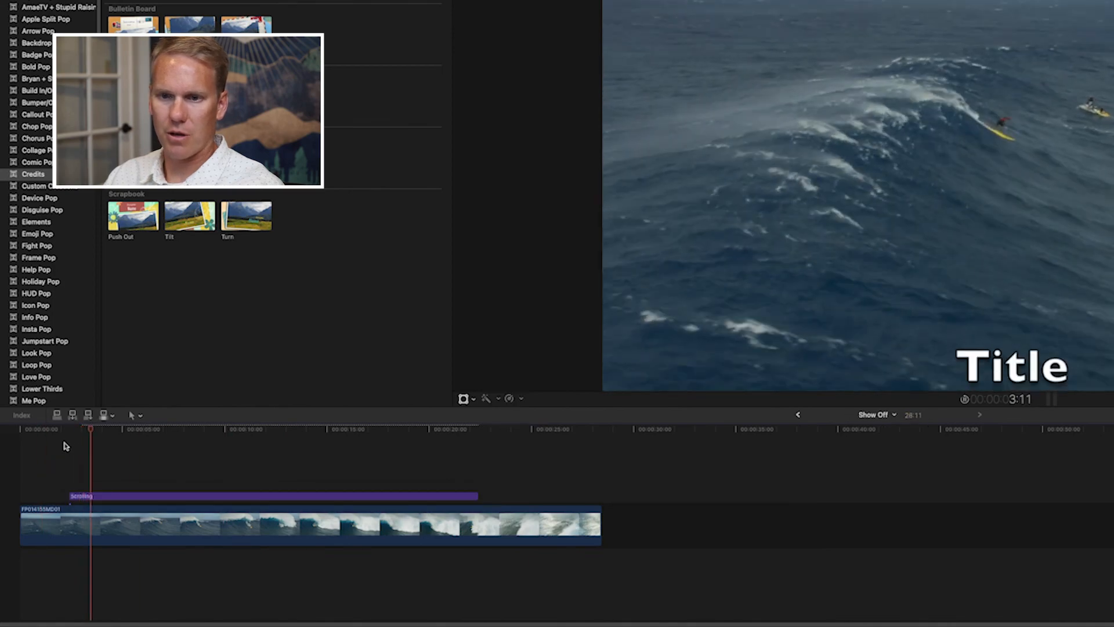